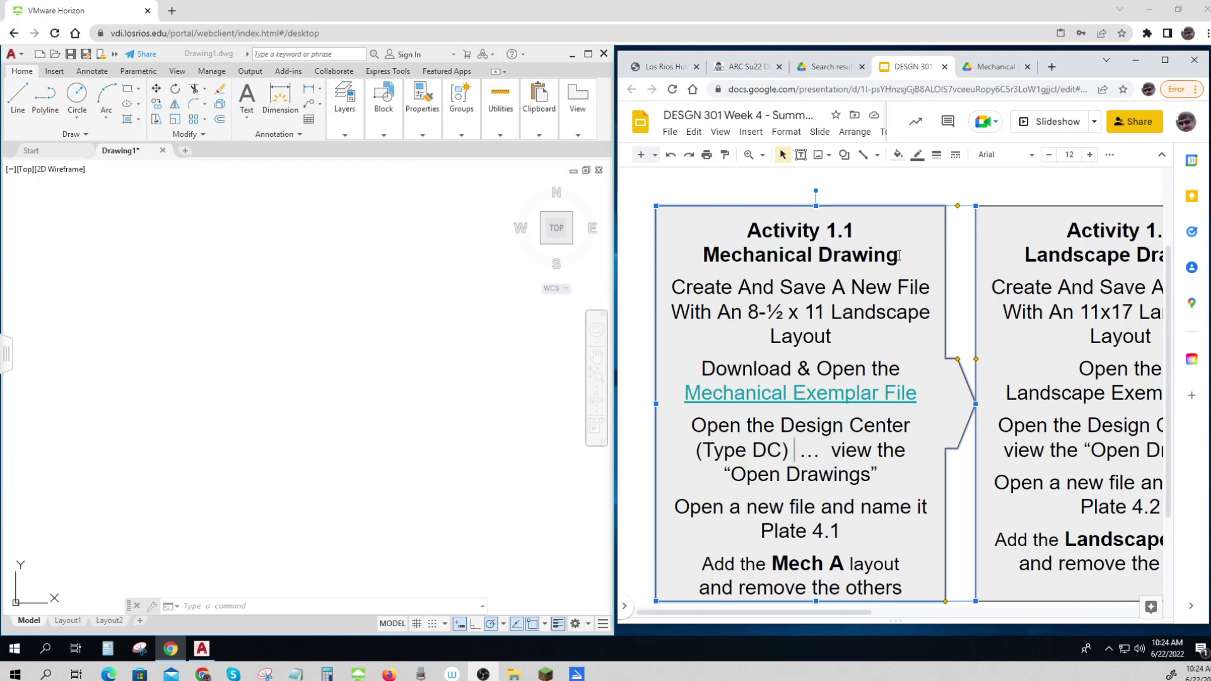
- Download the Mechanical Exemplar drawing from the course slides' Drive link
{"action": "left_click", "coordinate": [1060, 189]}
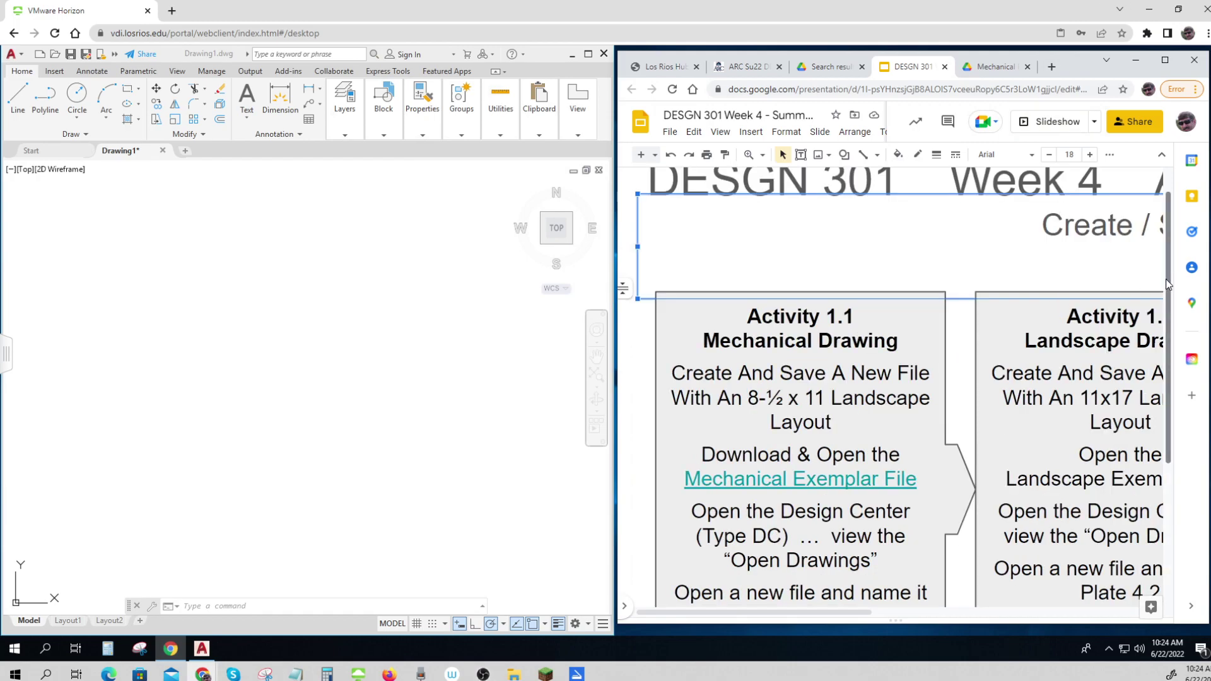
{"action": "left_click_drag", "start_coordinate": [1175, 278], "coordinate": [1180, 354]}
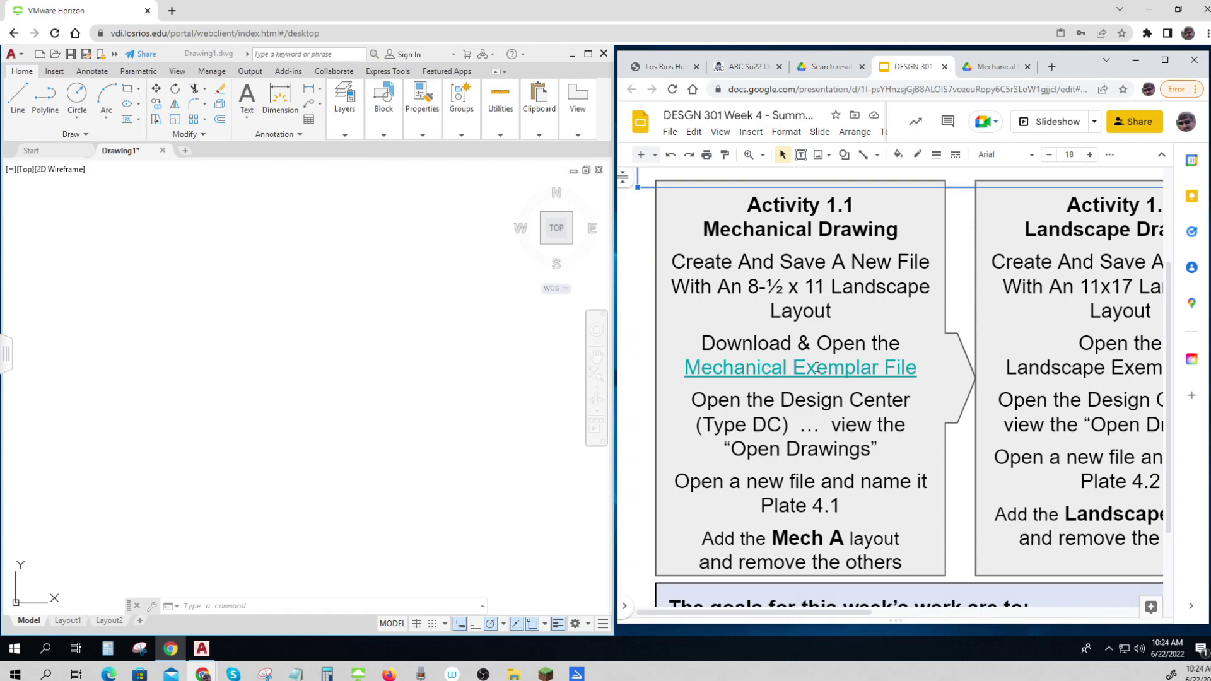
{"action": "key", "text": "ctrl"}
{"action": "key", "text": "ctrl"}
{"action": "key", "text": "ctrl"}
{"action": "left_click", "coordinate": [804, 371]}
{"action": "left_click", "coordinate": [803, 371]}
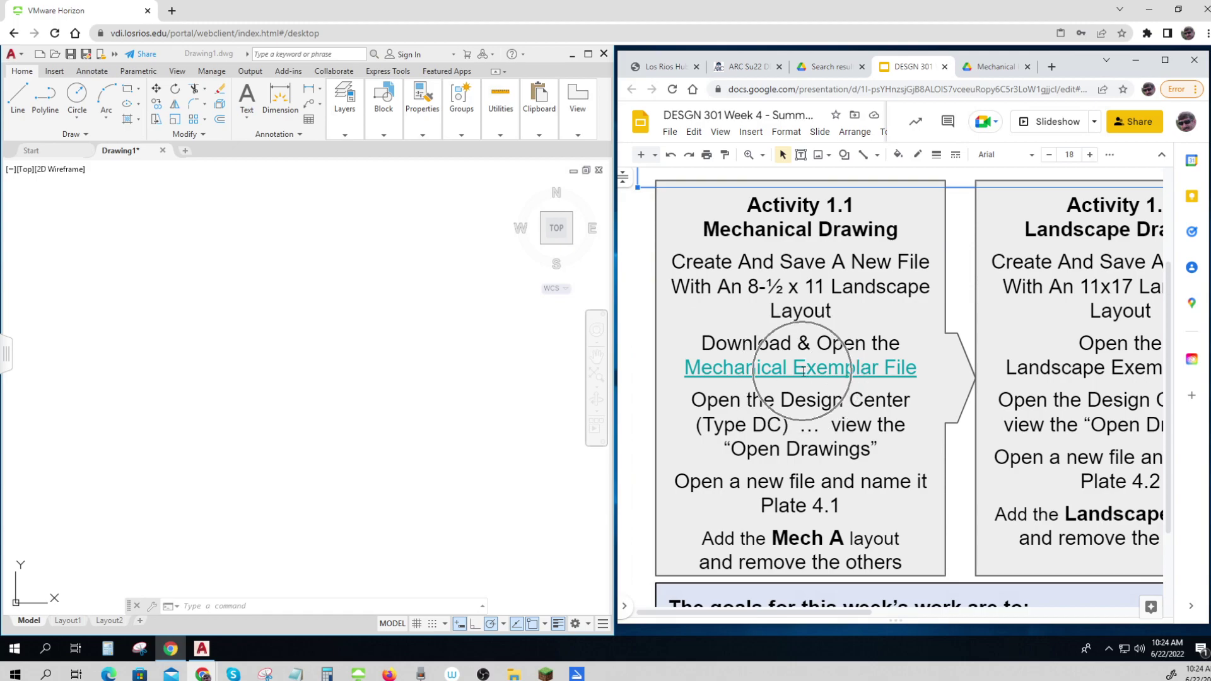
{"action": "left_click", "coordinate": [802, 371]}
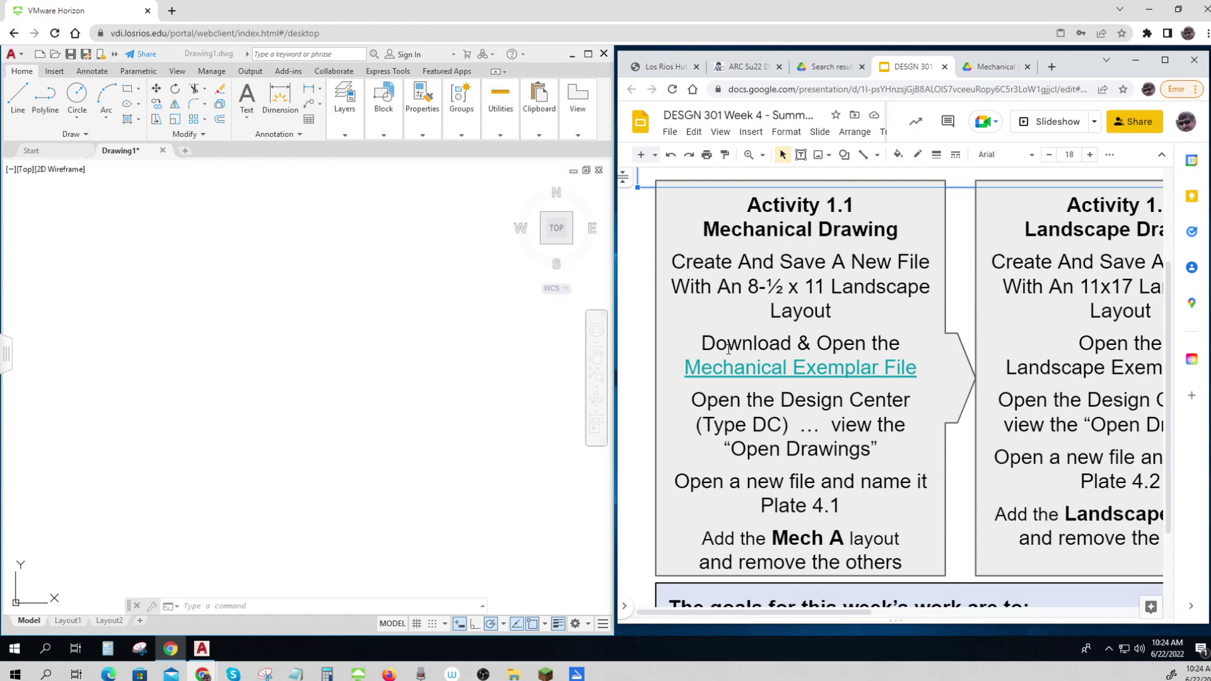
{"action": "left_click", "coordinate": [994, 67]}
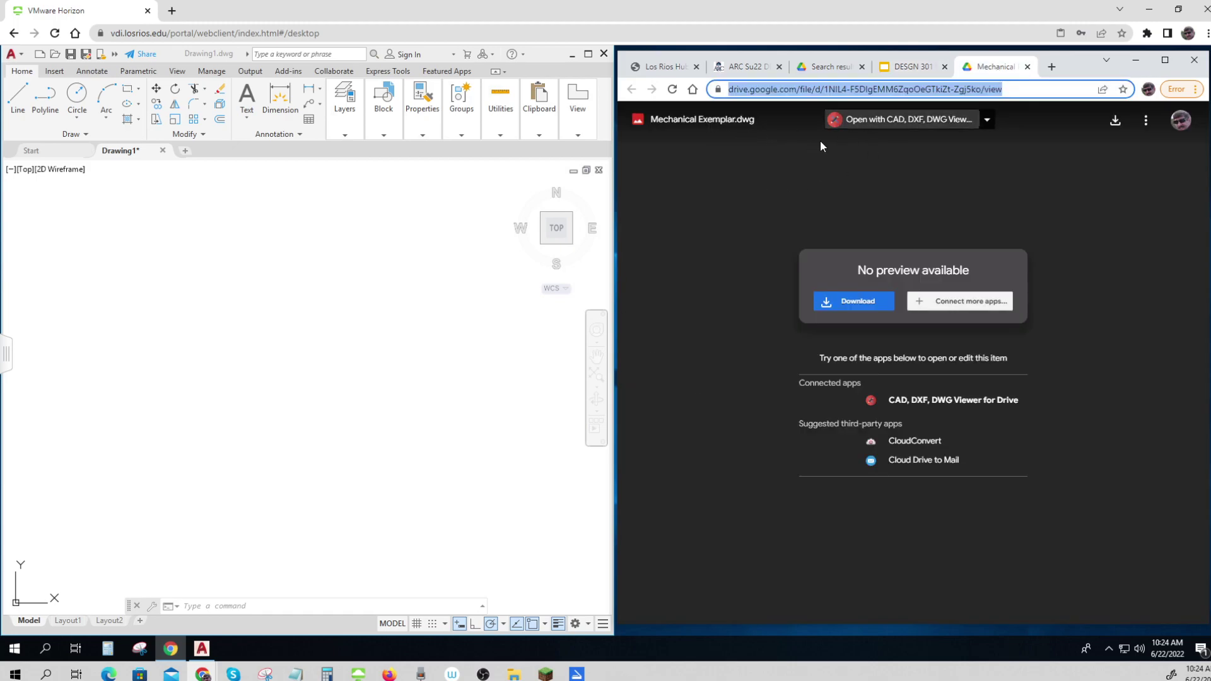
{"action": "left_click", "coordinate": [856, 308]}
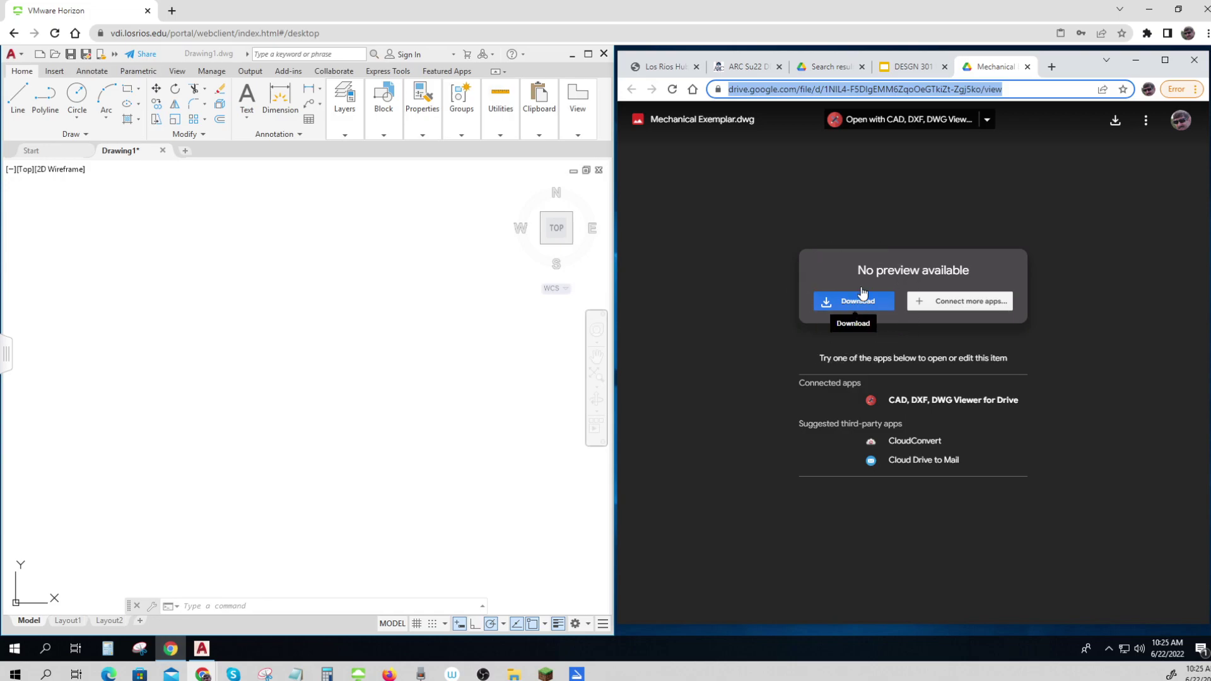
{"action": "left_click", "coordinate": [909, 67]}
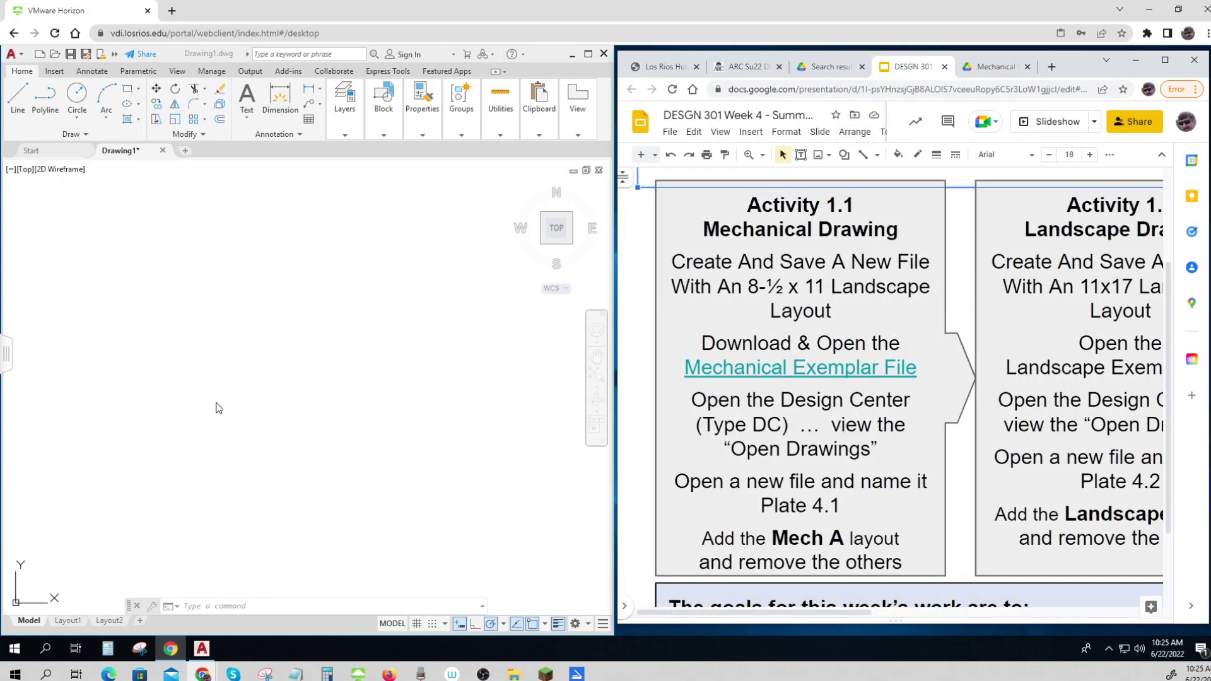
- In the Open dialog, browse to the network drive's 301 Summer 2022 > Week 4 folder
{"action": "left_click", "coordinate": [57, 56]}
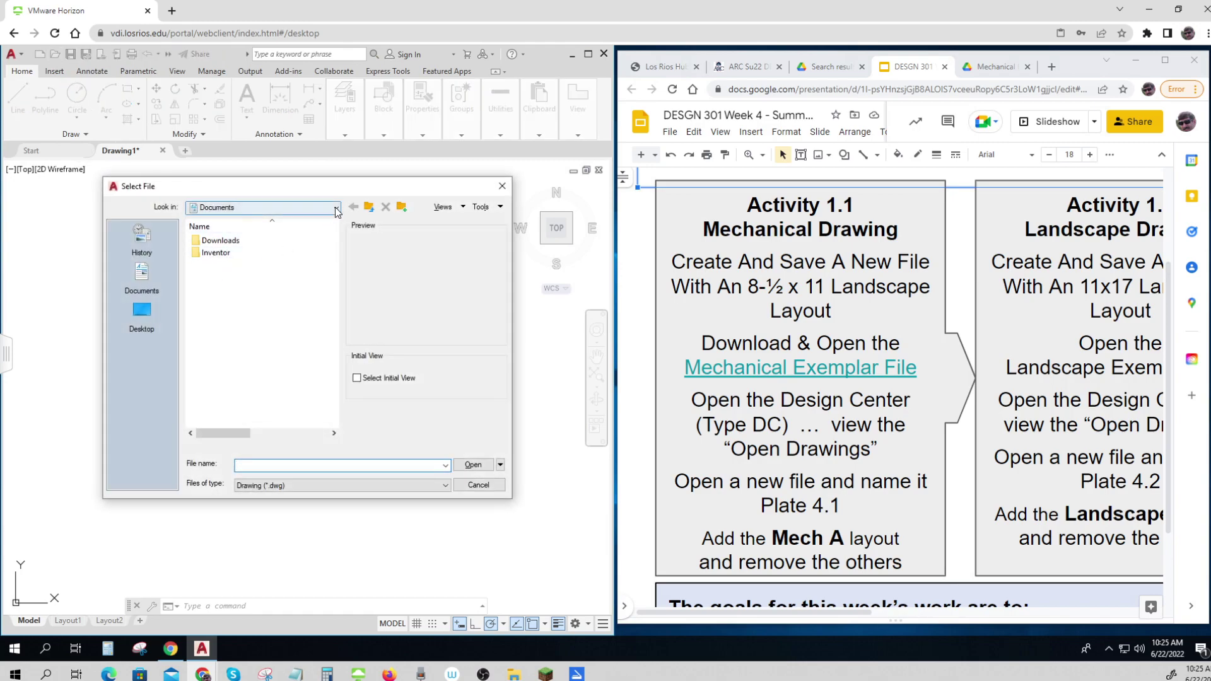
{"action": "left_click", "coordinate": [336, 212]}
{"action": "left_click", "coordinate": [285, 302]}
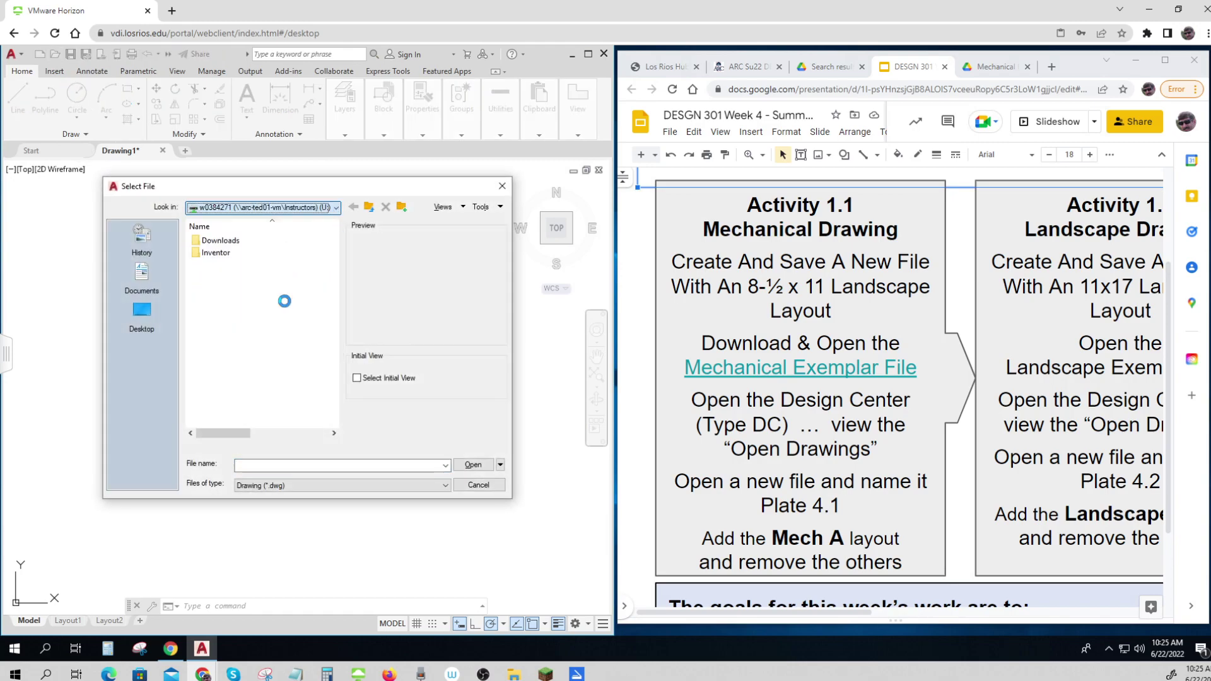
{"action": "double_click", "coordinate": [231, 279]}
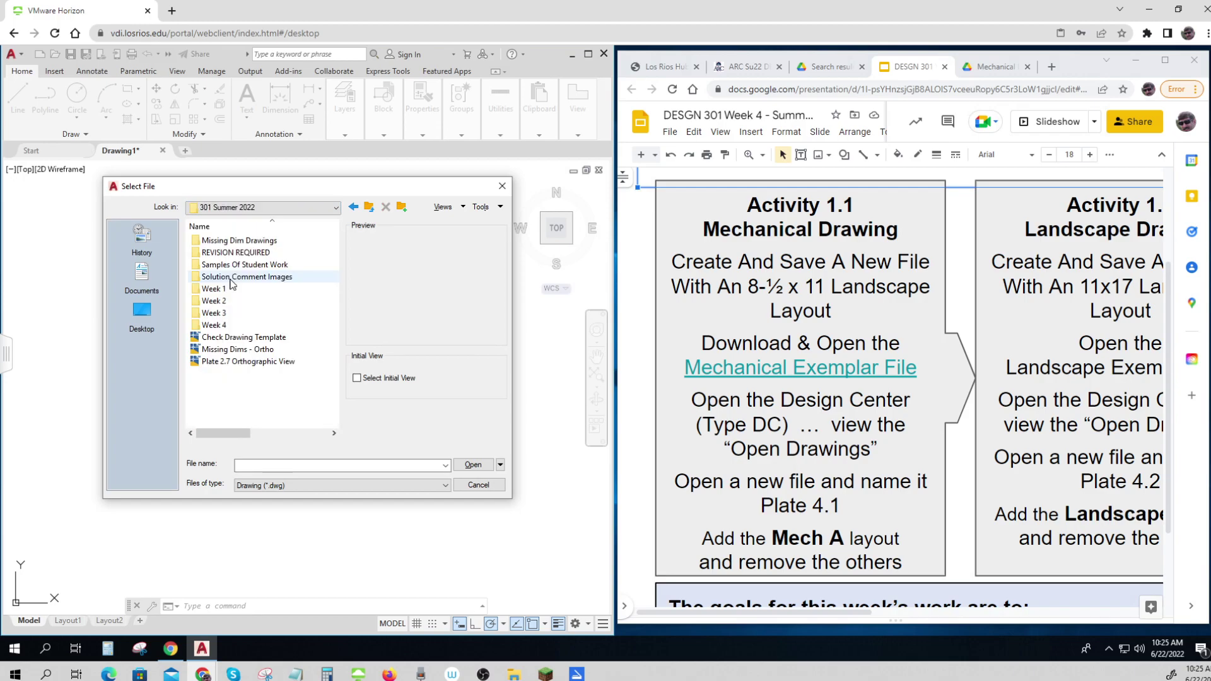
{"action": "left_click", "coordinate": [222, 325]}
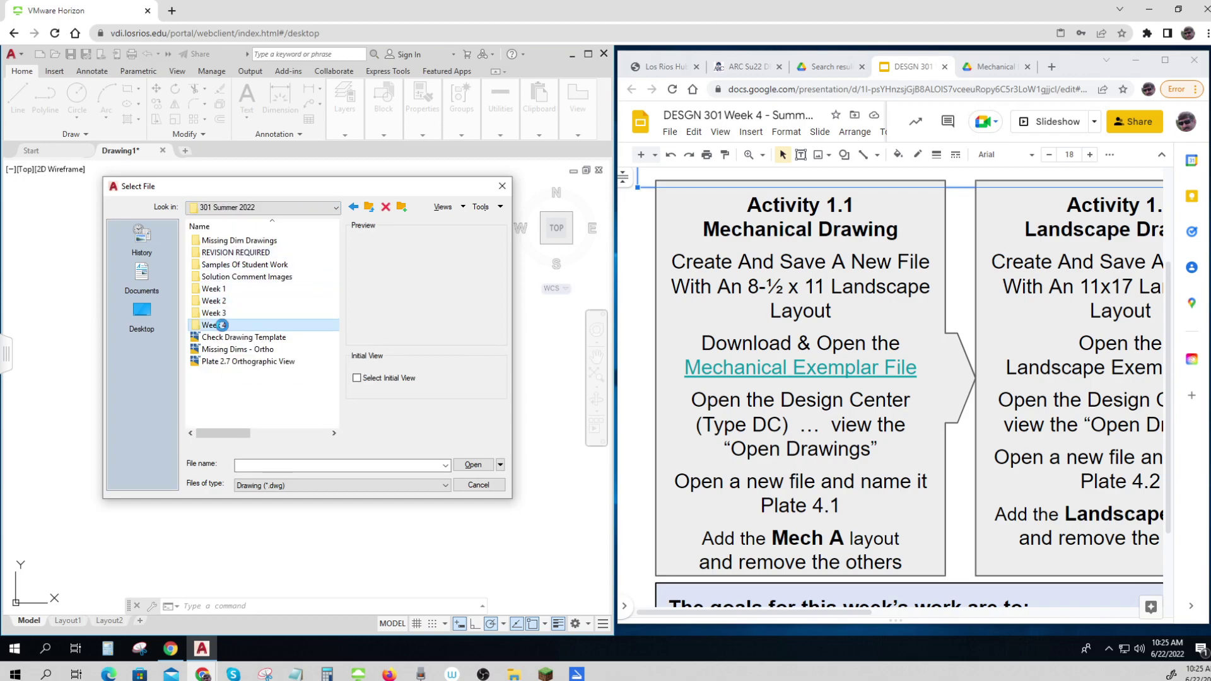
{"action": "double_click", "coordinate": [221, 324]}
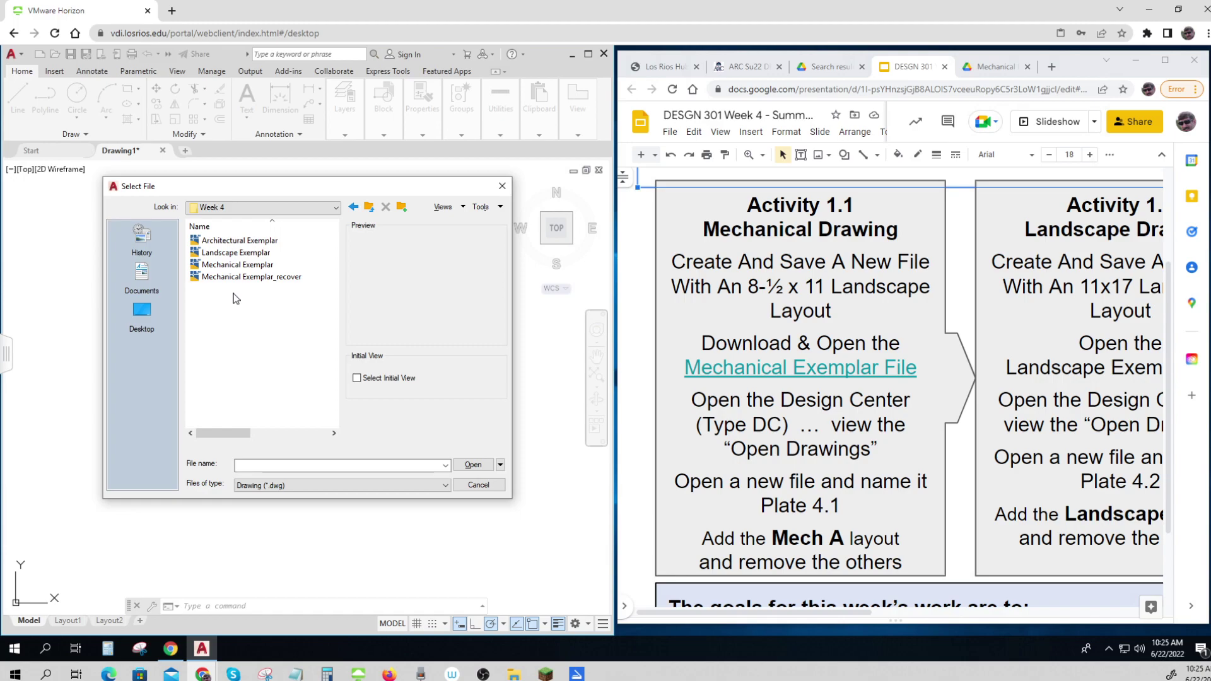
- Open Mechanical Exemplar instead of the _recover copy, ignoring unresolved references
{"action": "left_click", "coordinate": [248, 278]}
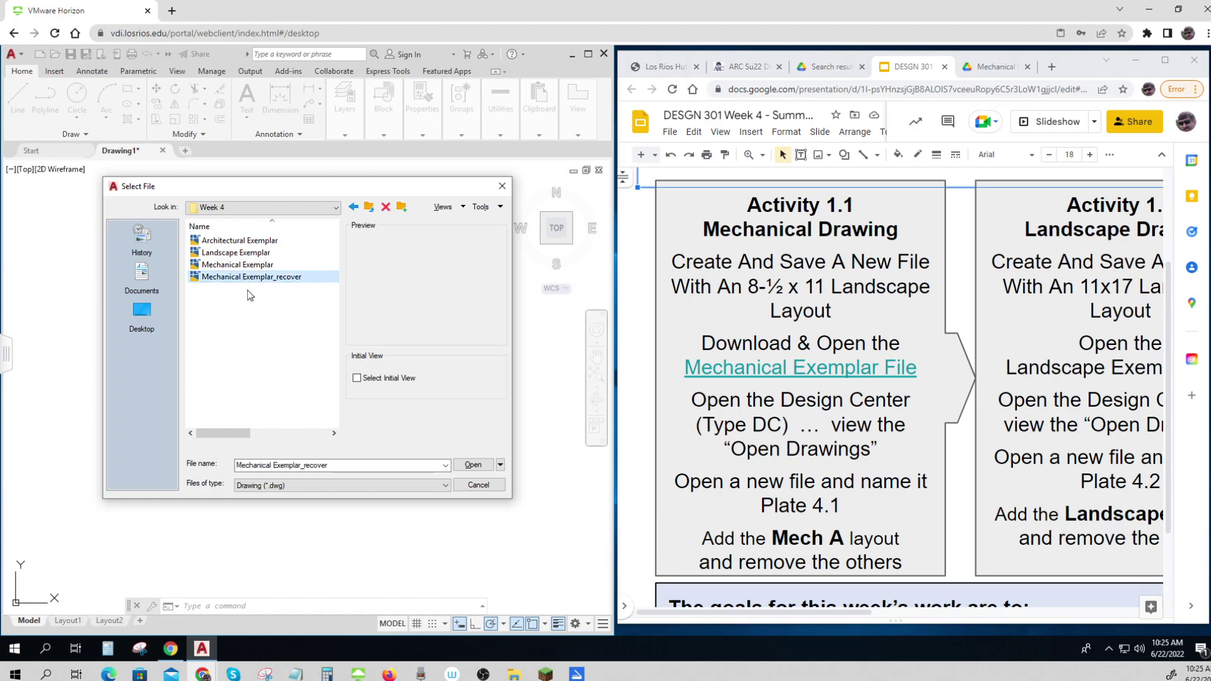
{"action": "left_click", "coordinate": [251, 295]}
{"action": "left_click", "coordinate": [473, 465]}
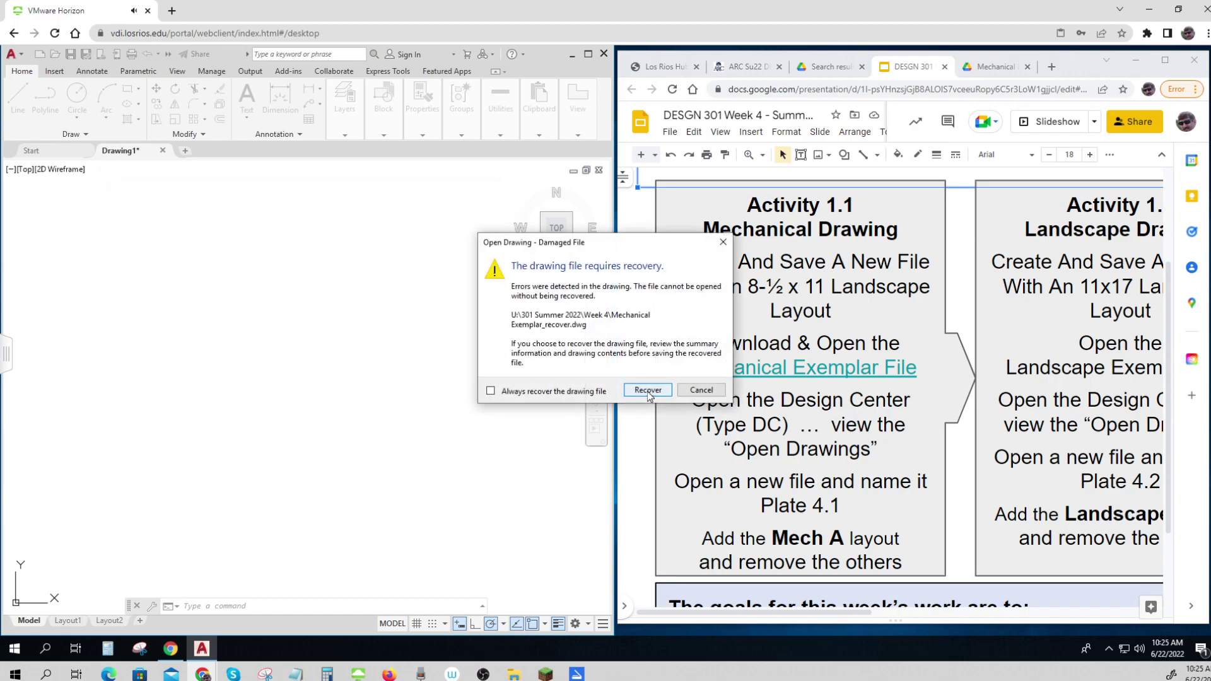
{"action": "left_click", "coordinate": [702, 390]}
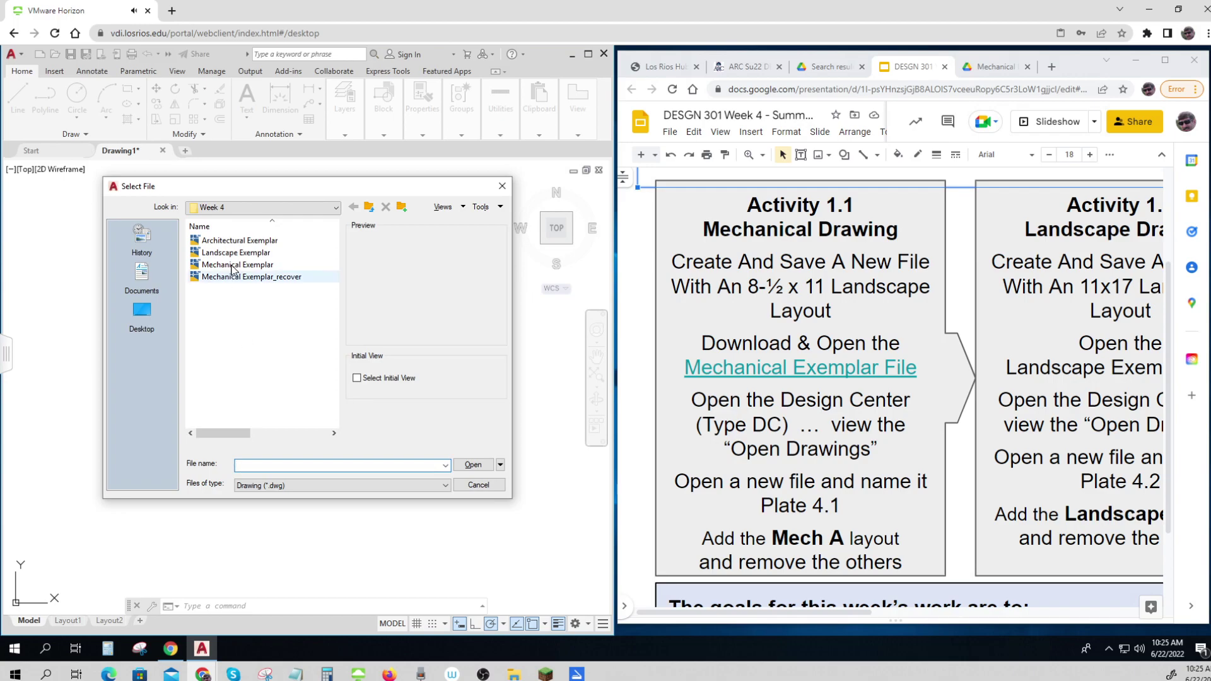
{"action": "left_click", "coordinate": [233, 265]}
{"action": "left_click", "coordinate": [473, 465]}
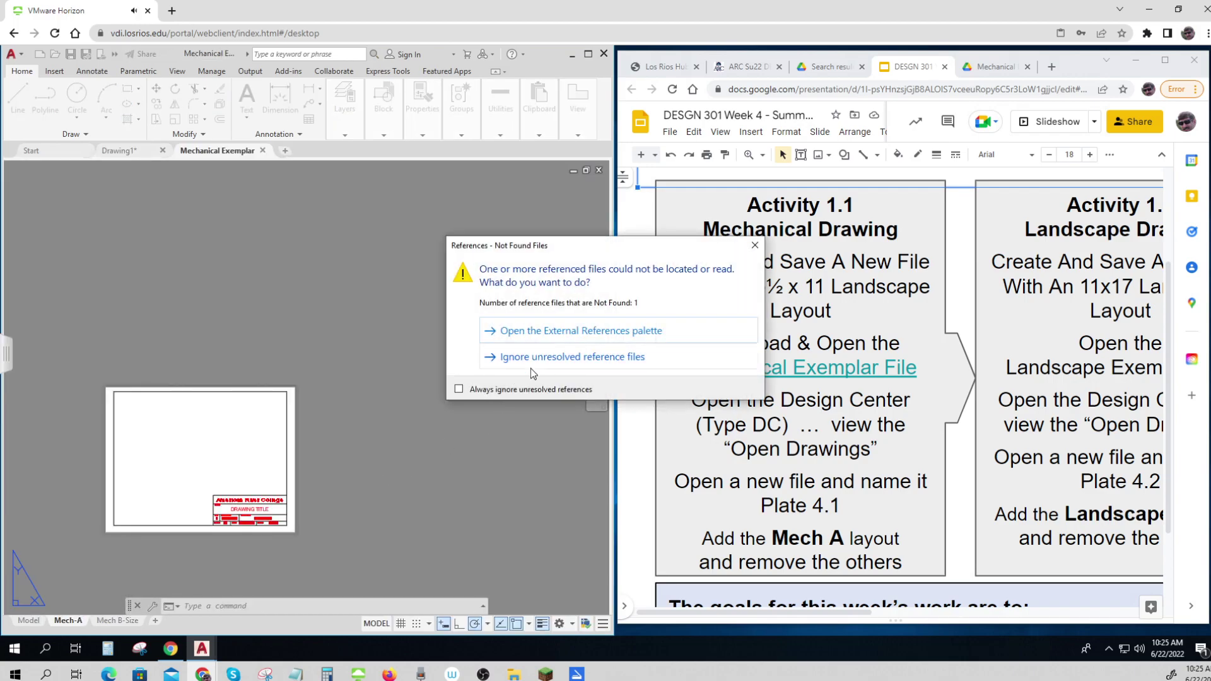
{"action": "left_click", "coordinate": [531, 362]}
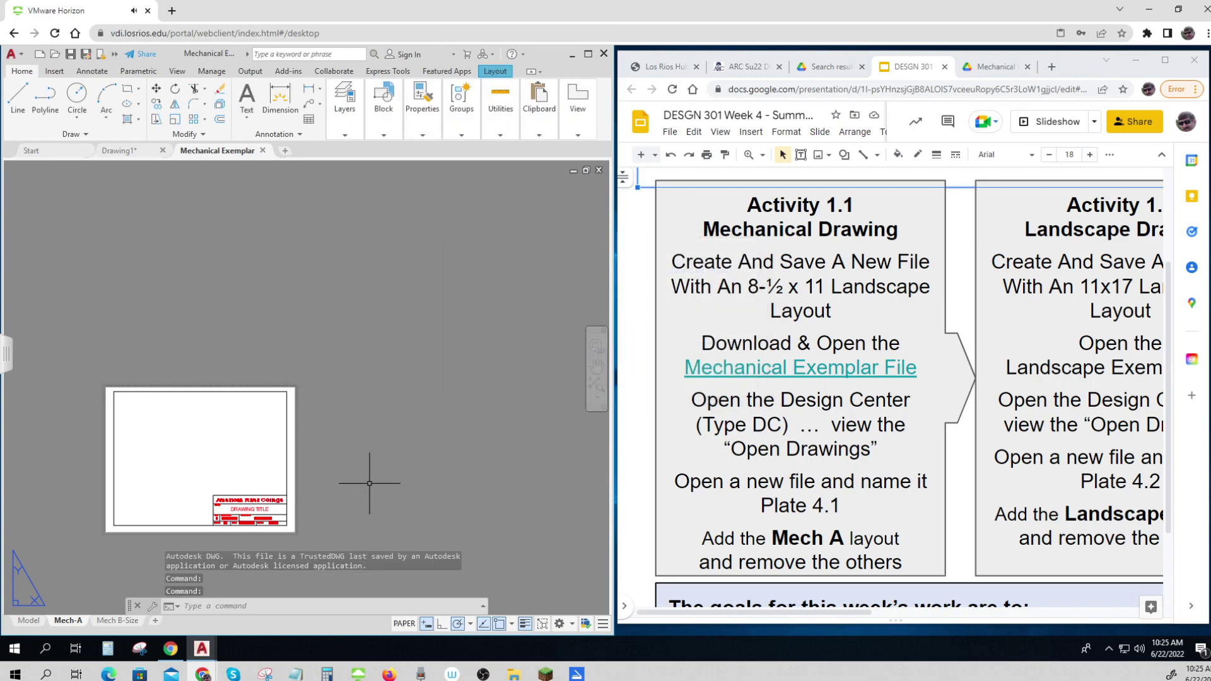
- Pan the Mech-A sheet, view the Mech B-Size layout, then return to the empty Model space
{"action": "middle_click_drag", "start_coordinate": [369, 483], "coordinate": [425, 411]}
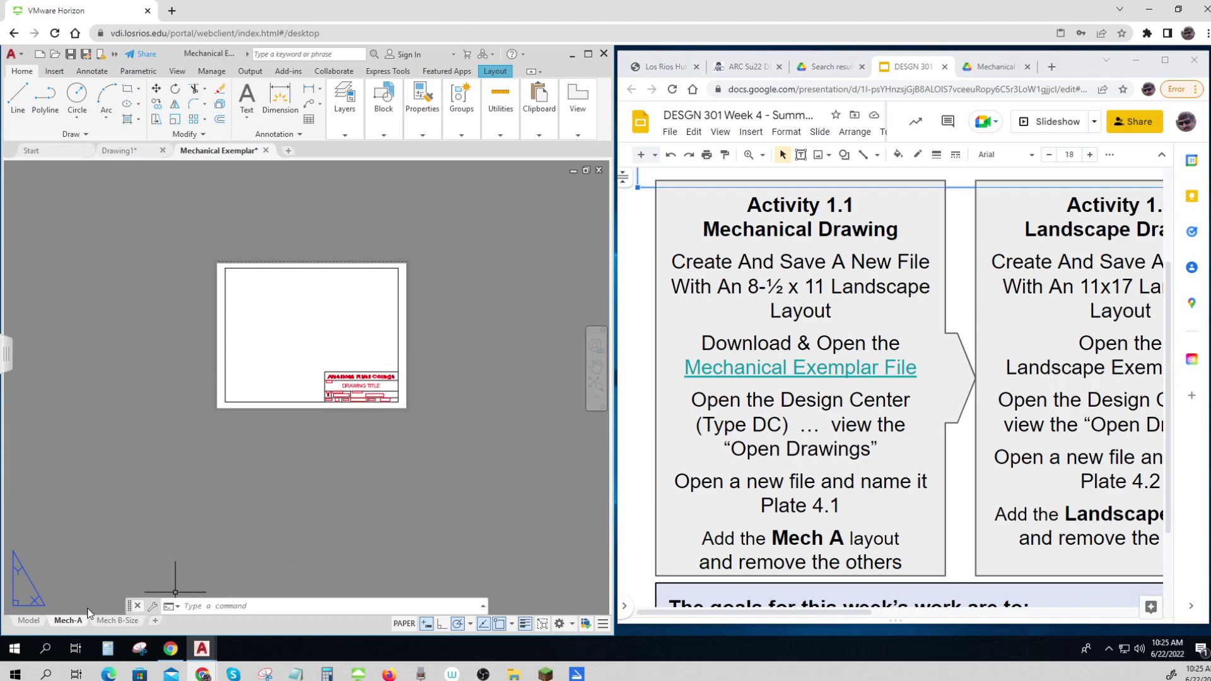
{"action": "left_click", "coordinate": [123, 622]}
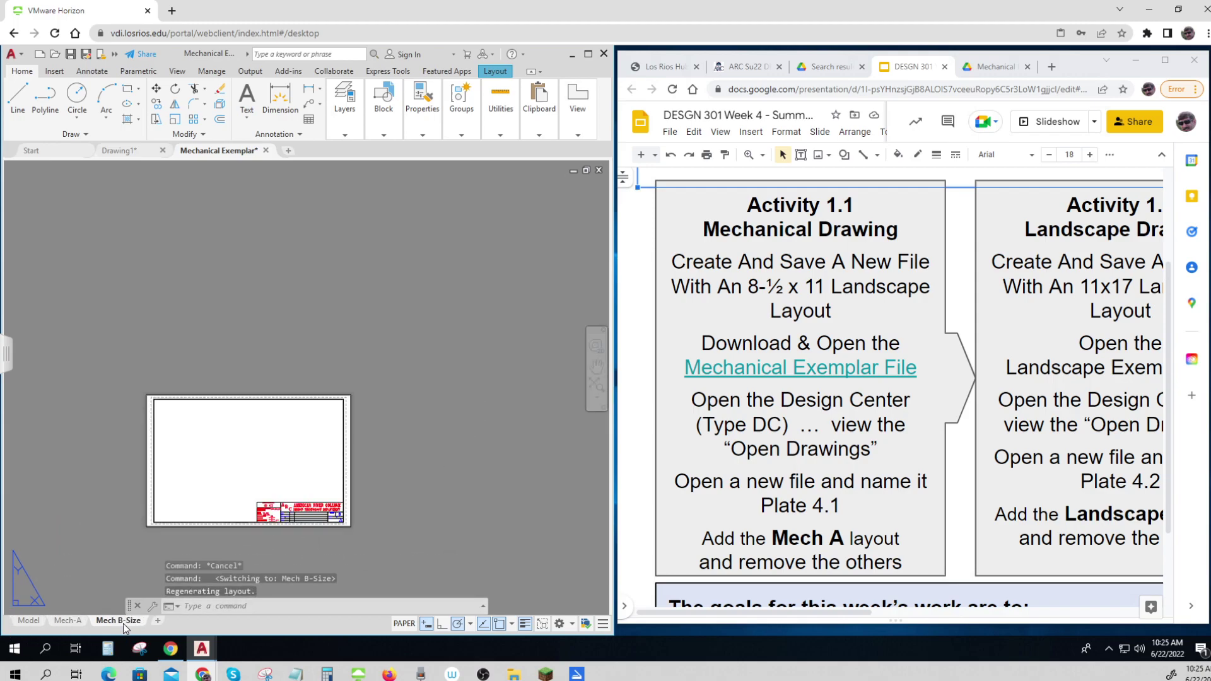
{"action": "left_click", "coordinate": [29, 621]}
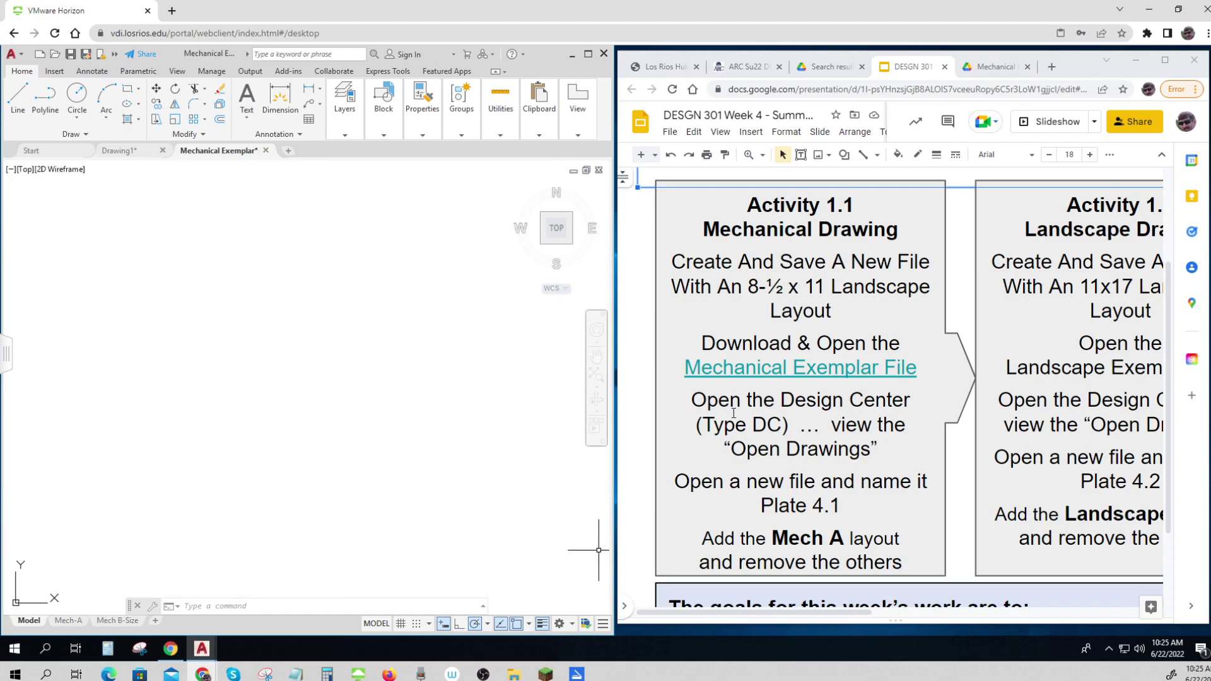
- Launch DesignCenter with the DC command and dock it beside the drawing
{"action": "left_click", "coordinate": [360, 406]}
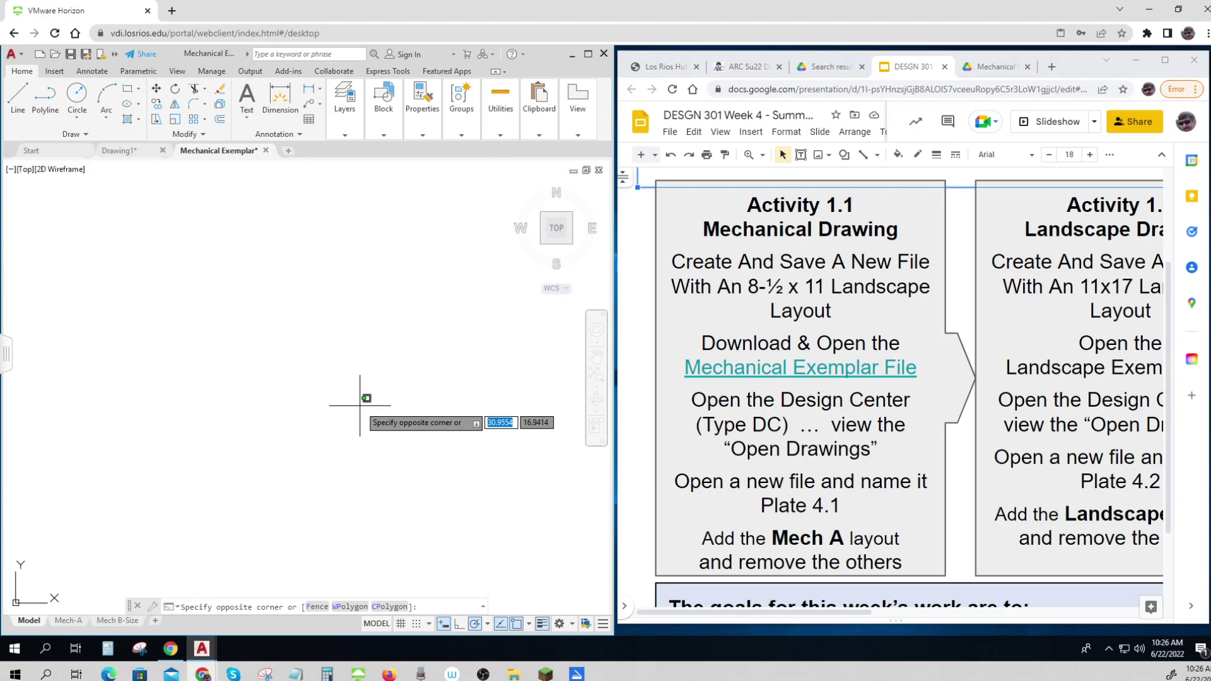
{"action": "type", "text": "dc"}
{"action": "key", "text": "Escape"}
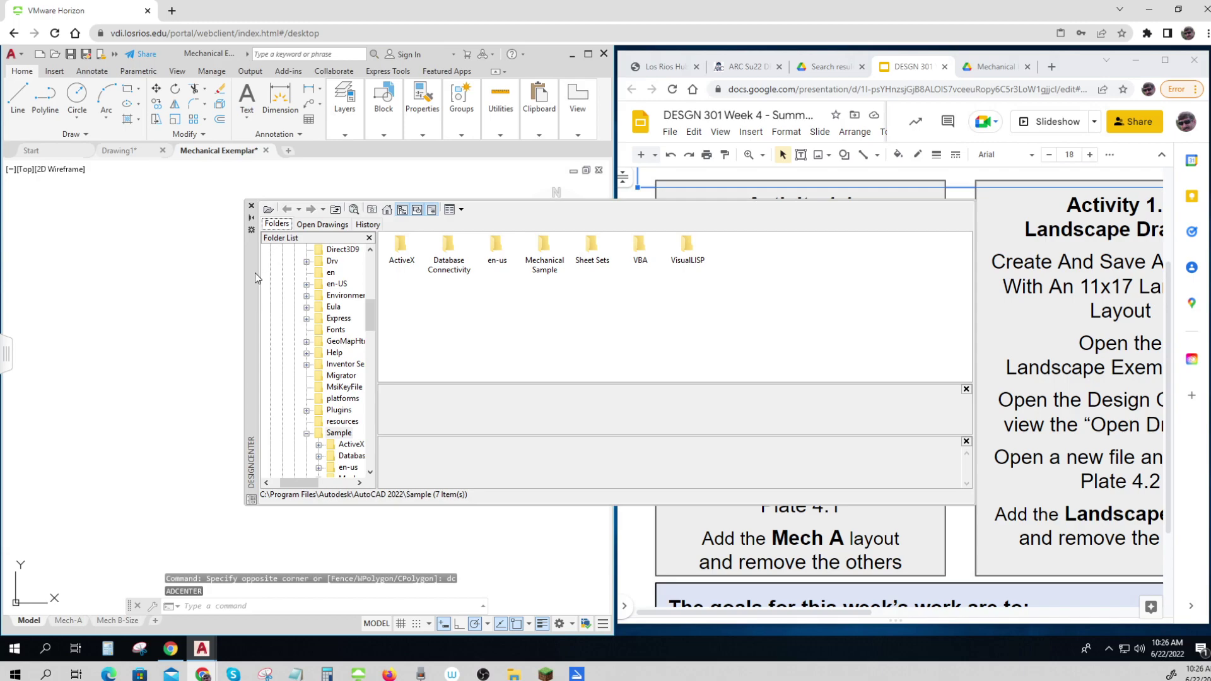
{"action": "left_click", "coordinate": [251, 205]}
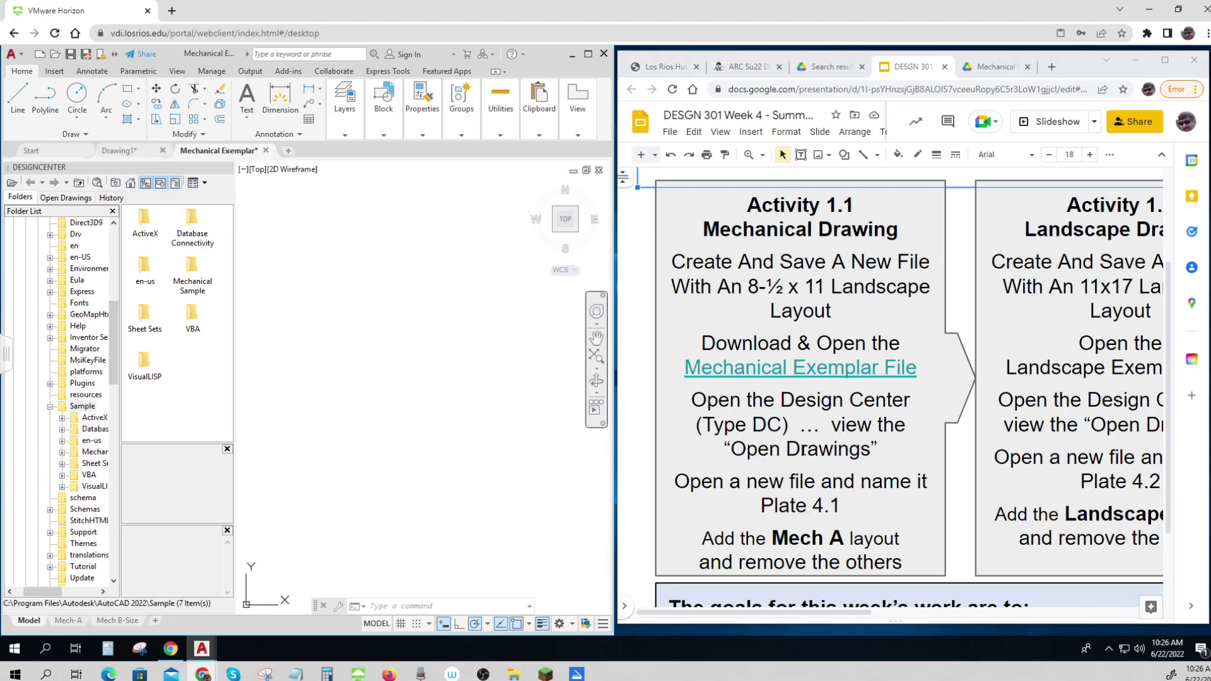
- On the Open Drawings tab, expand and collapse the Drawing1.dwg and Mechanical Exemplar.dwg nodes
{"action": "left_click", "coordinate": [16, 201]}
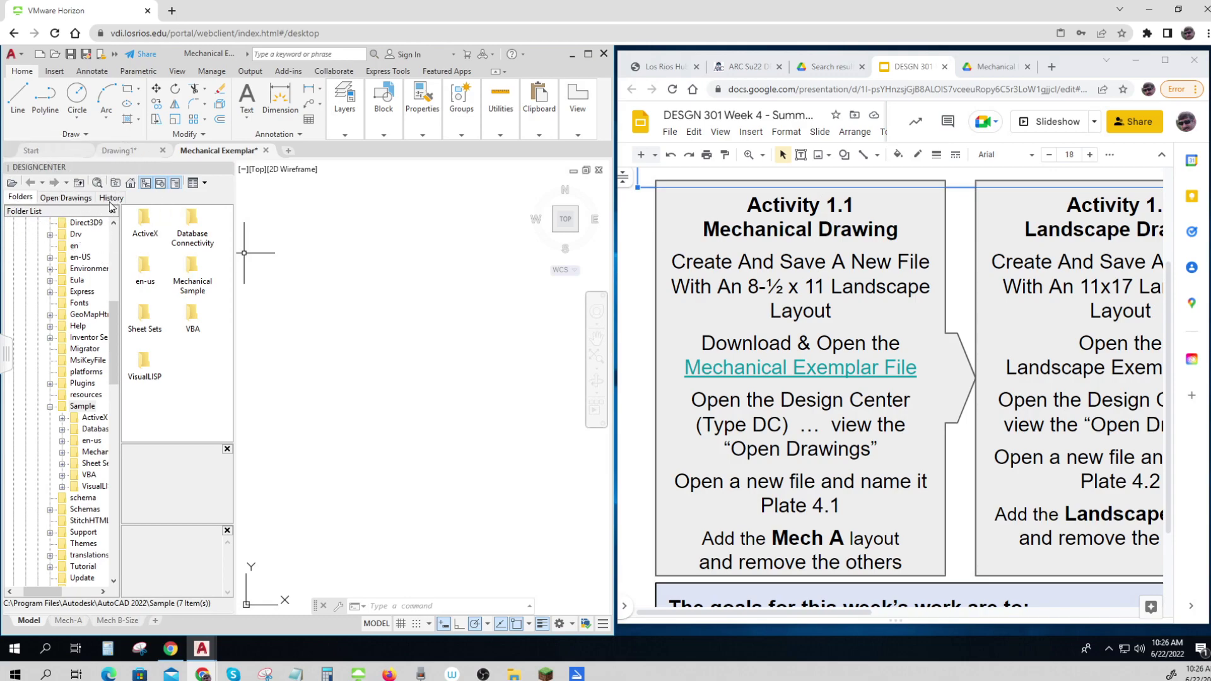
{"action": "left_click", "coordinate": [64, 199]}
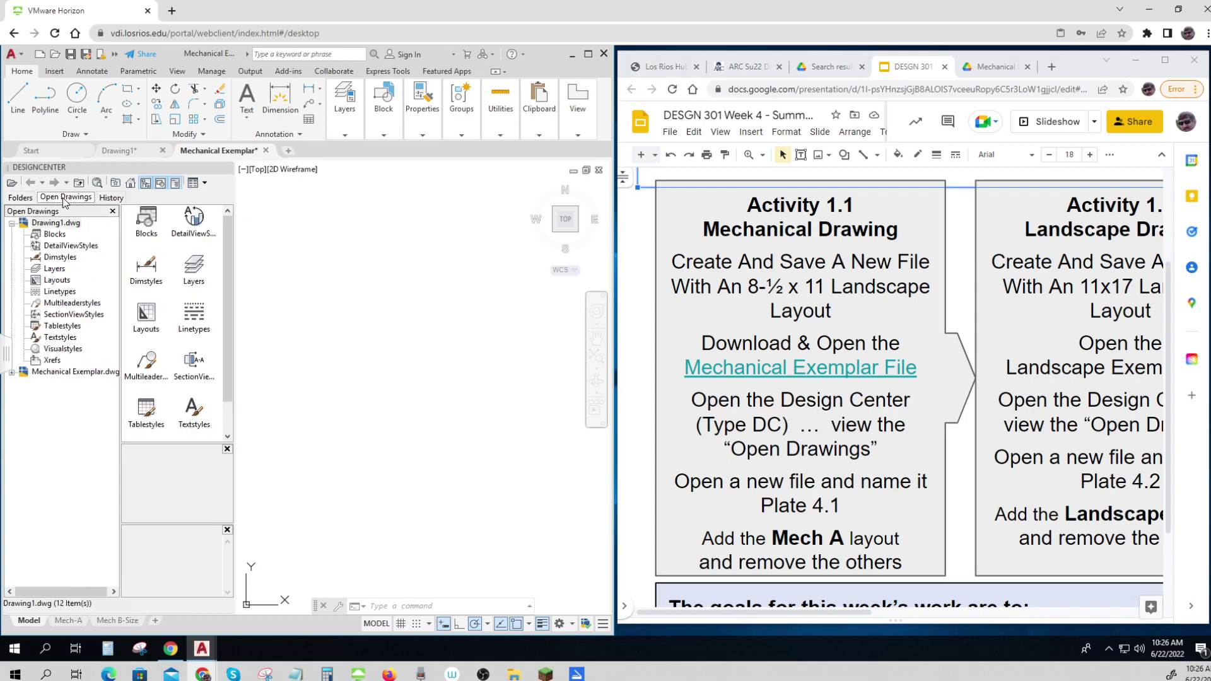
{"action": "left_click", "coordinate": [50, 228]}
{"action": "left_click", "coordinate": [11, 223]}
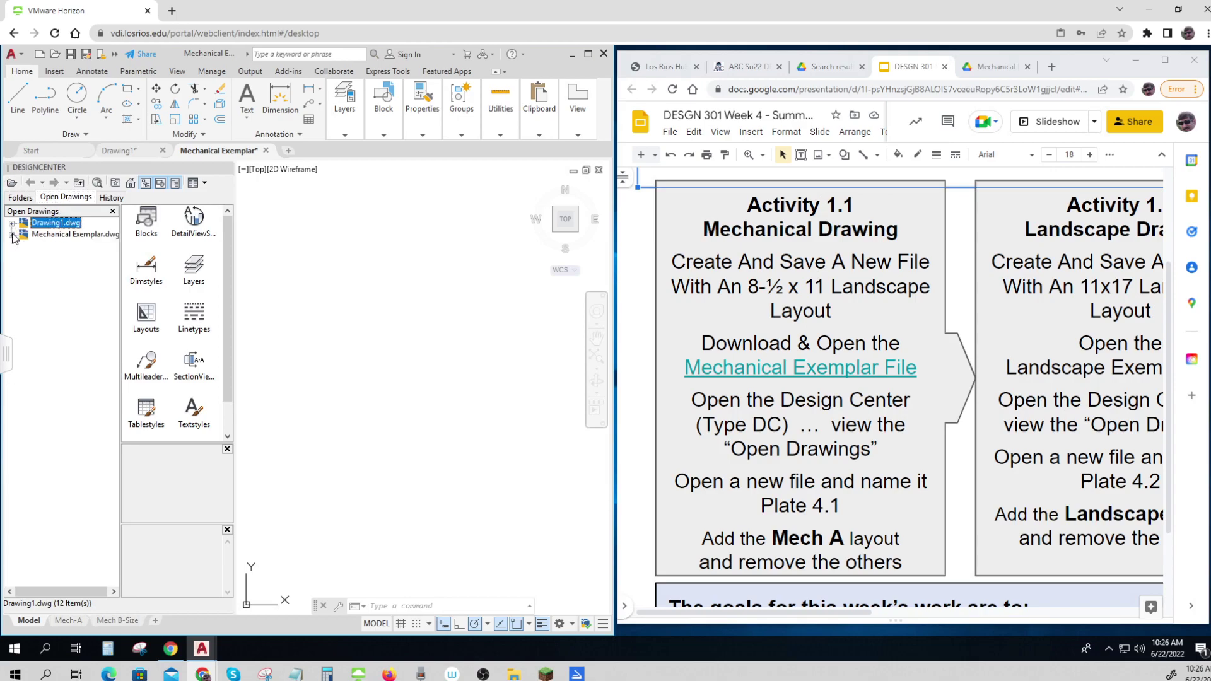
{"action": "left_click", "coordinate": [11, 236]}
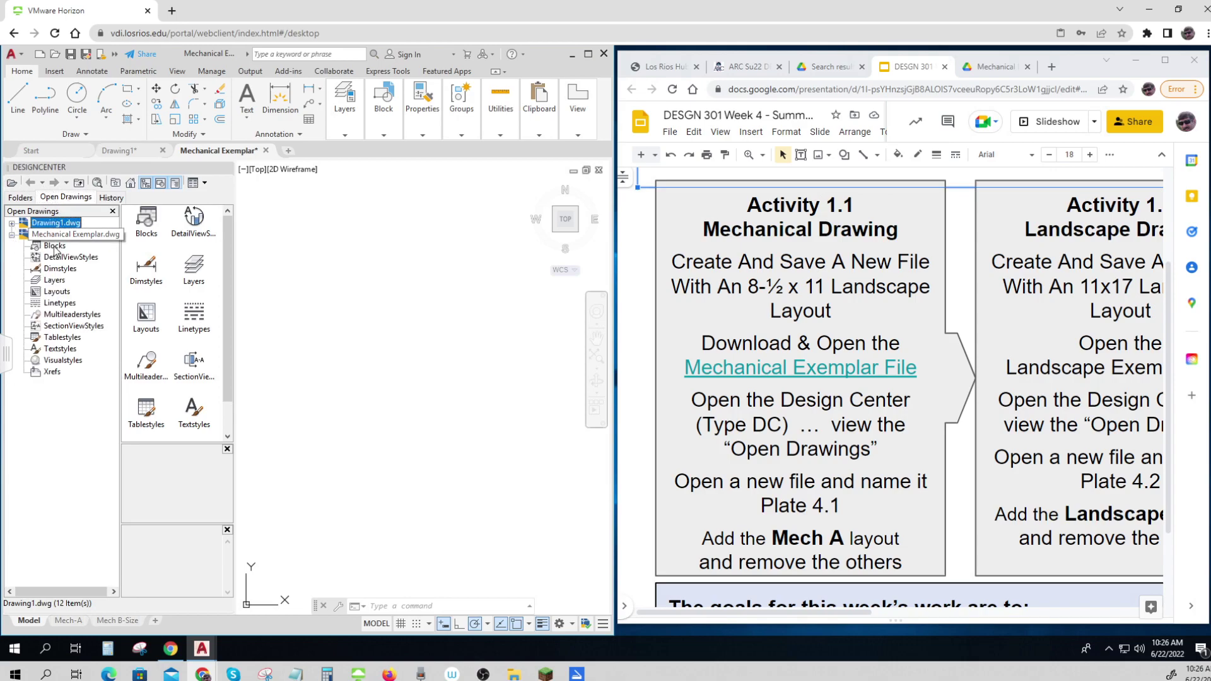
{"action": "left_click", "coordinate": [11, 235]}
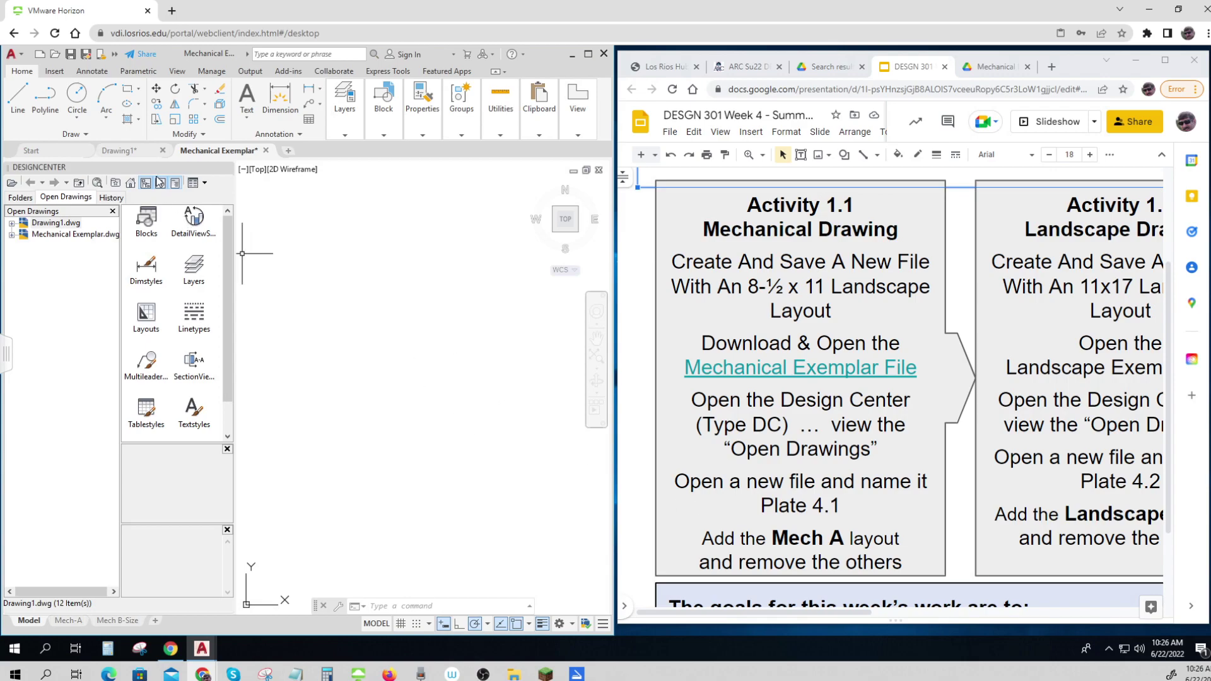
- Save Drawing1 via Save As > Drawing under the name 'Plate 4.1 - Mechanical' in Week 4
{"action": "left_click", "coordinate": [131, 153]}
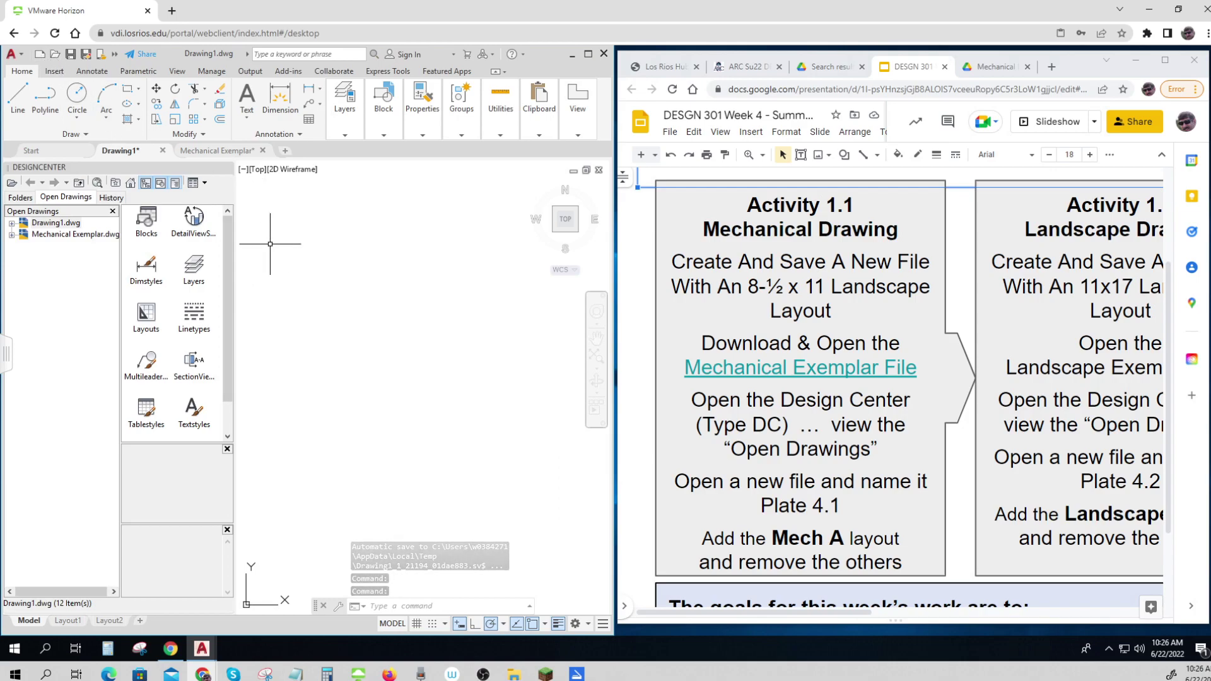
{"action": "left_click", "coordinate": [11, 54]}
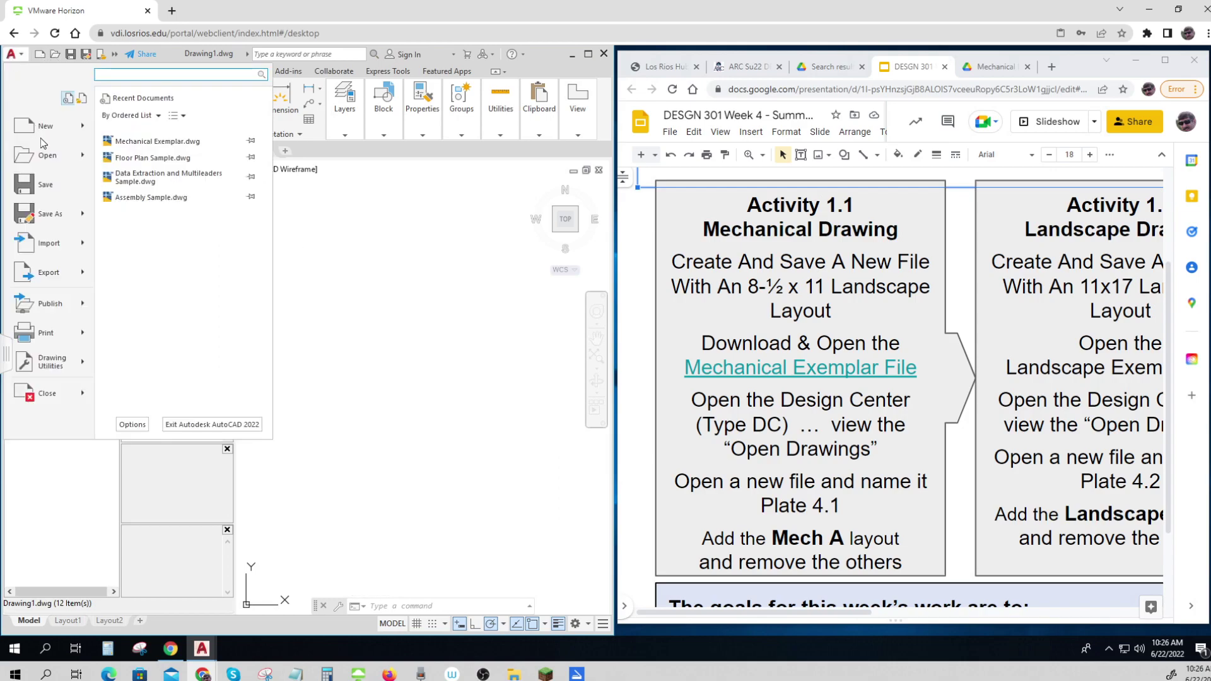
{"action": "mouse_move", "coordinate": [48, 220]}
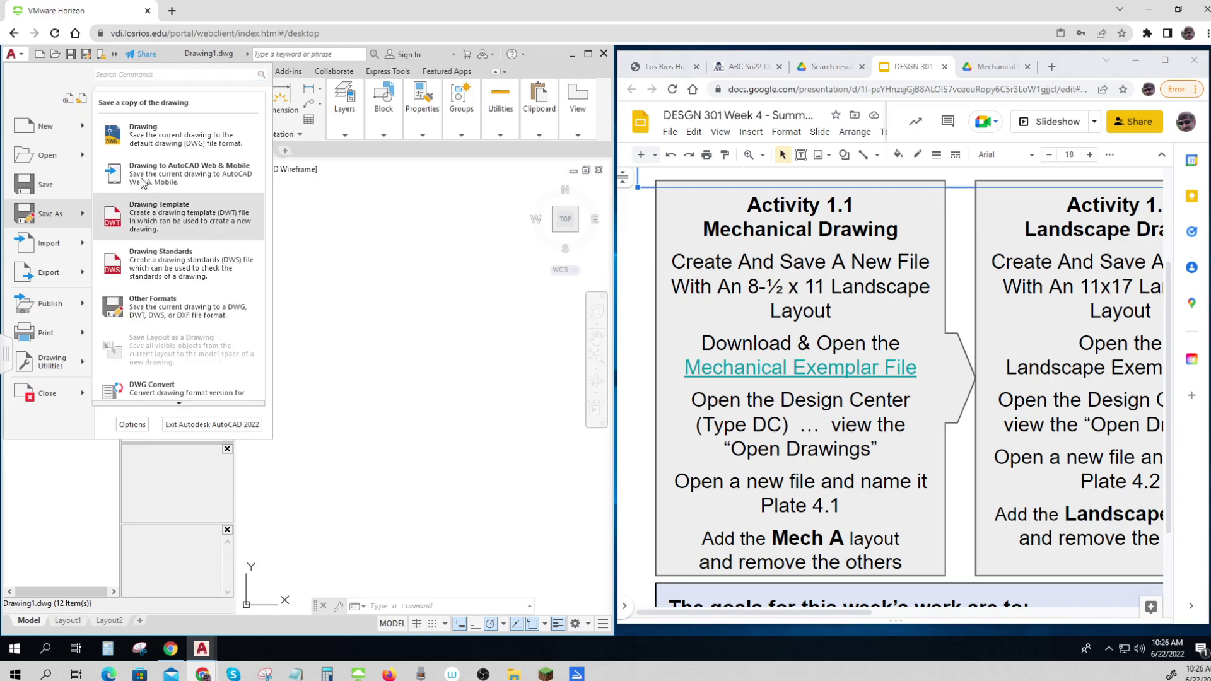
{"action": "left_click", "coordinate": [146, 145]}
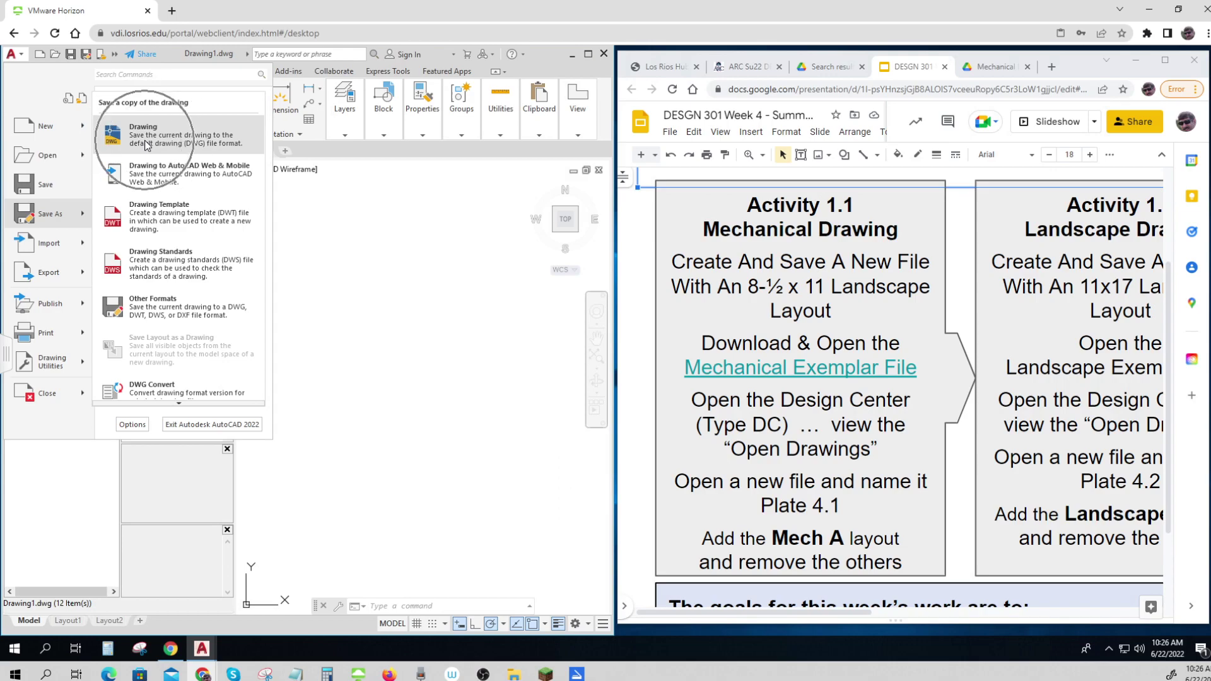
{"action": "left_click", "coordinate": [157, 215]}
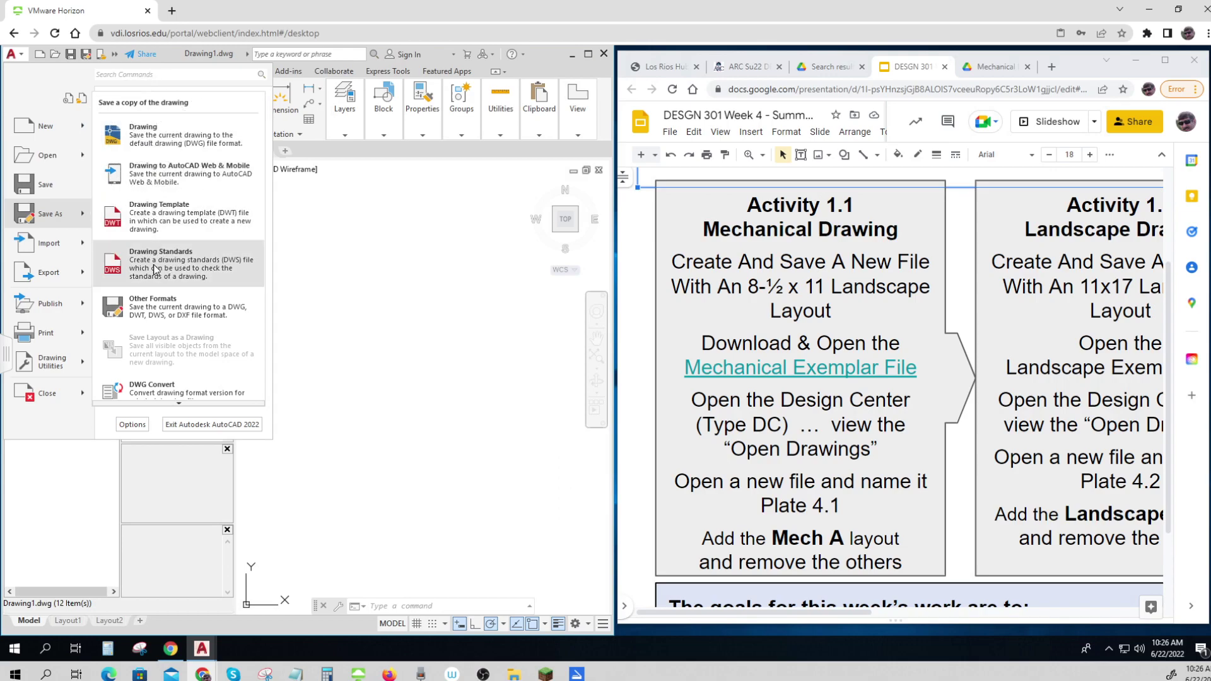
{"action": "left_click", "coordinate": [156, 270]}
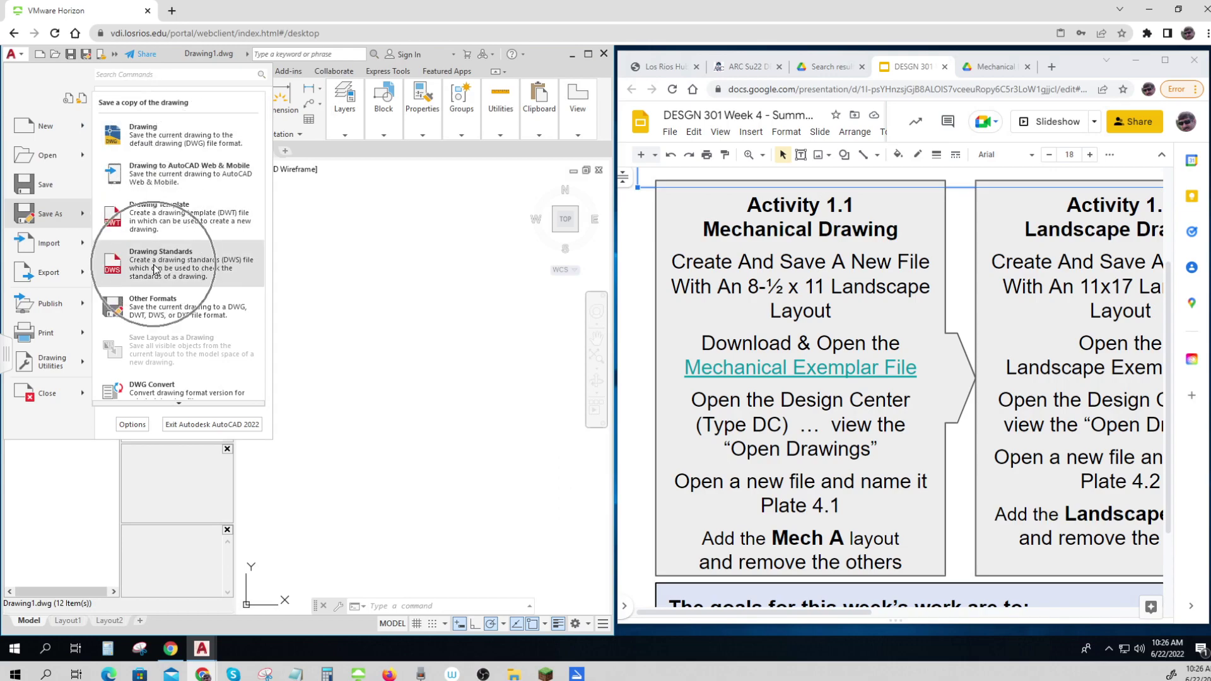
{"action": "left_click", "coordinate": [151, 134]}
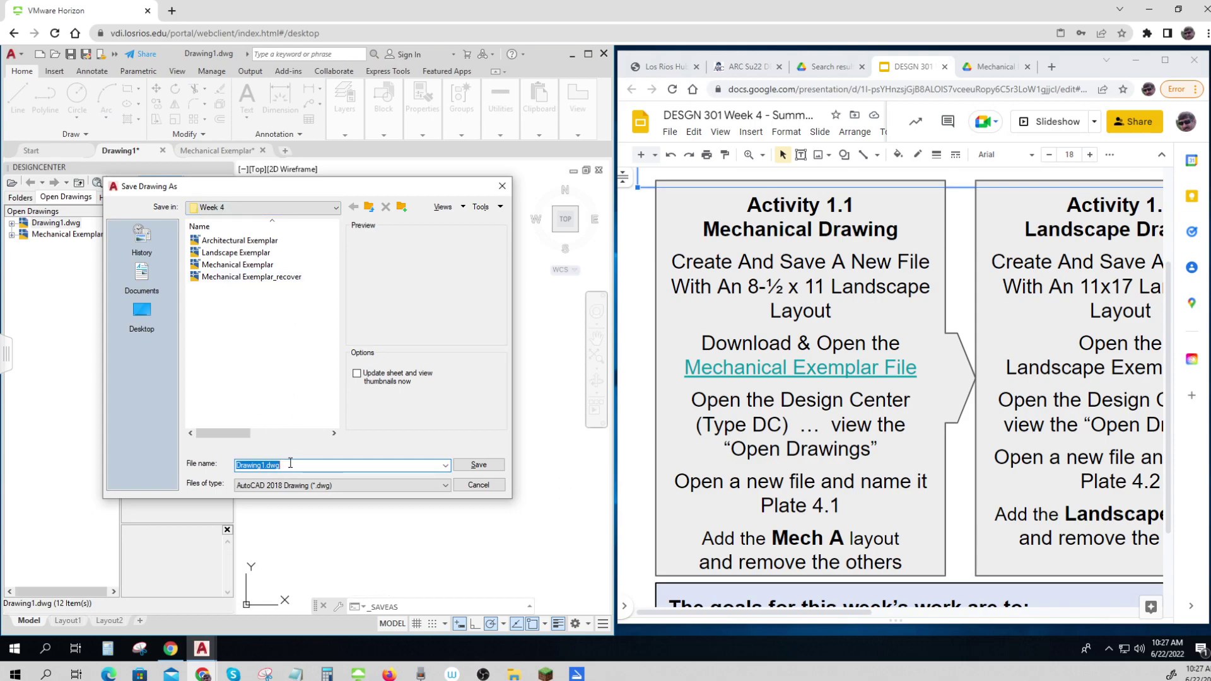
{"action": "left_click_drag", "start_coordinate": [290, 465], "coordinate": [238, 465]}
{"action": "type", "text": "Plate 4.1 - Mechanical - RS"}
{"action": "left_click", "coordinate": [479, 466]}
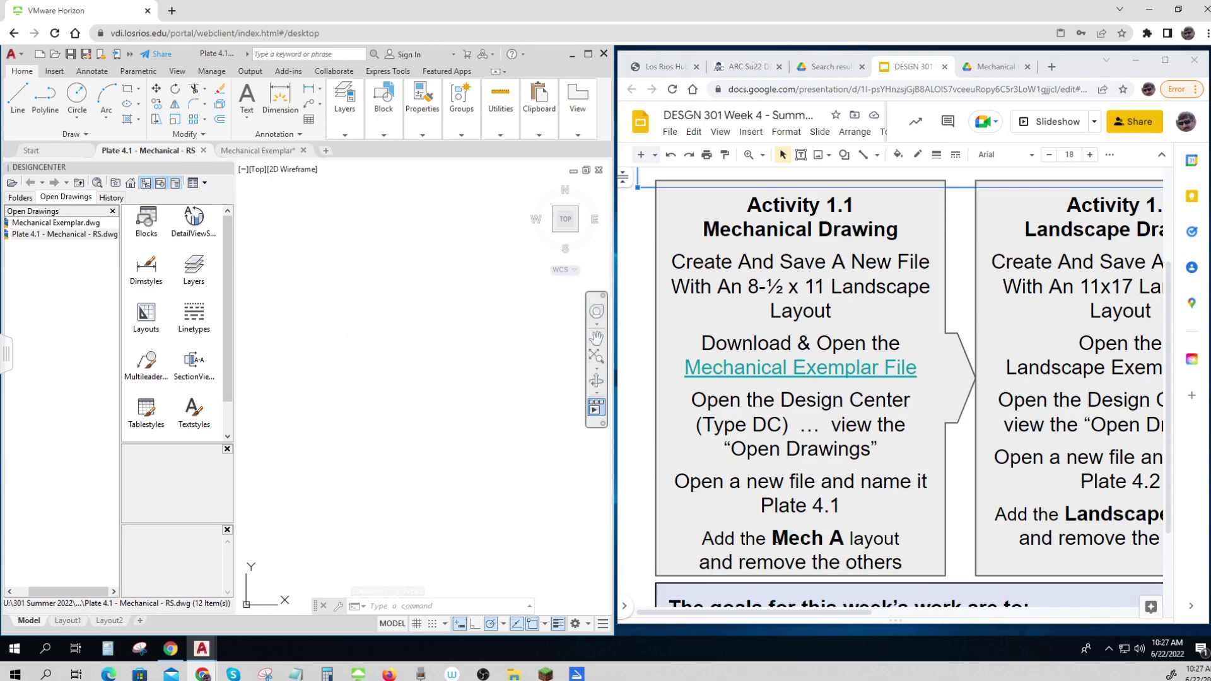
{"action": "left_click", "coordinate": [783, 537]}
{"action": "scroll", "coordinate": [775, 536], "scroll_direction": "up", "scroll_amount": 2}
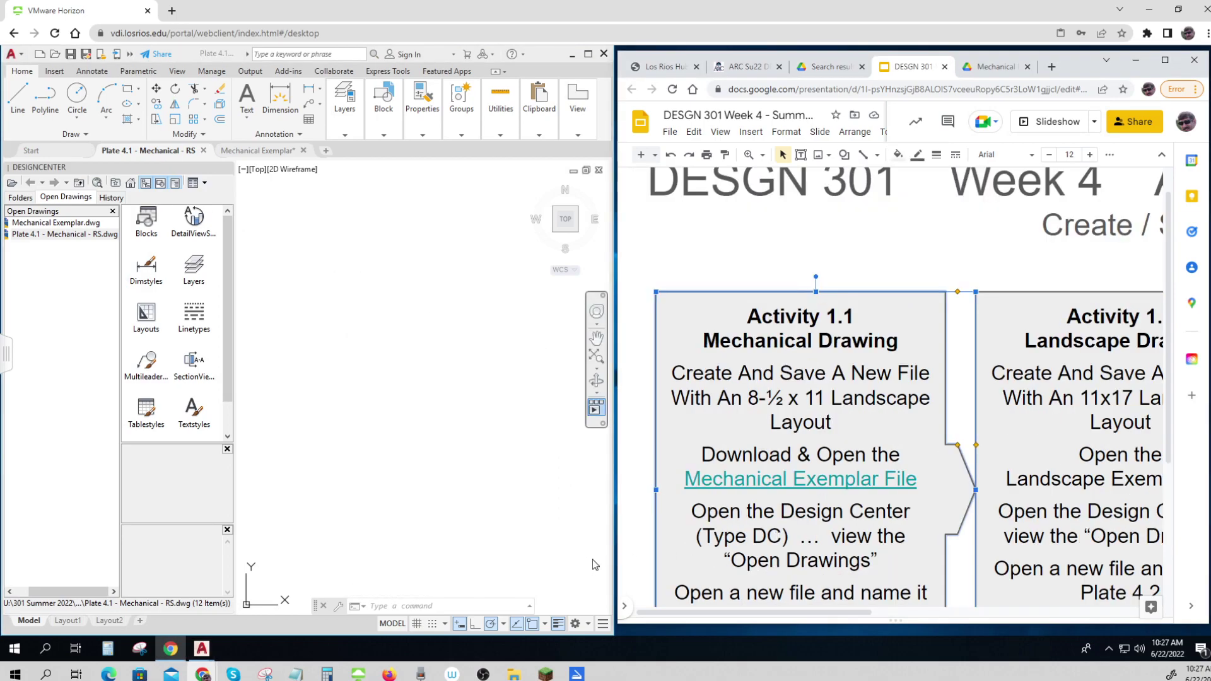
{"action": "scroll", "coordinate": [733, 524], "scroll_direction": "down", "scroll_amount": 3}
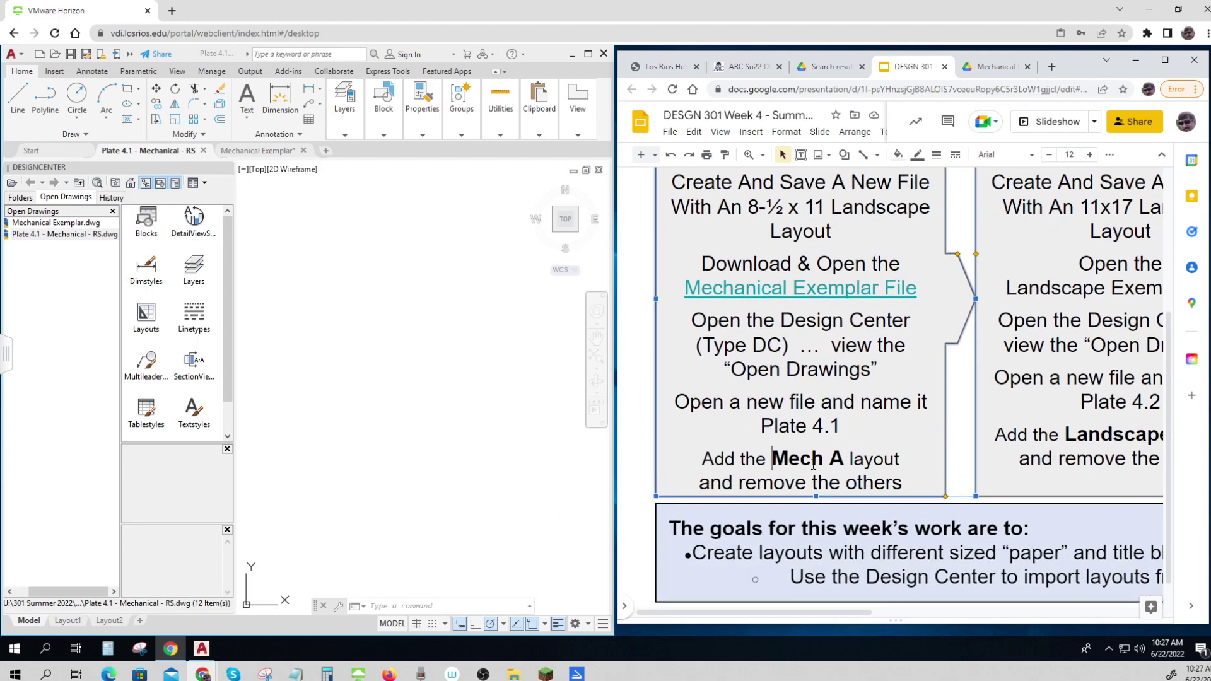
{"action": "left_click", "coordinate": [331, 534]}
{"action": "left_click", "coordinate": [262, 153]}
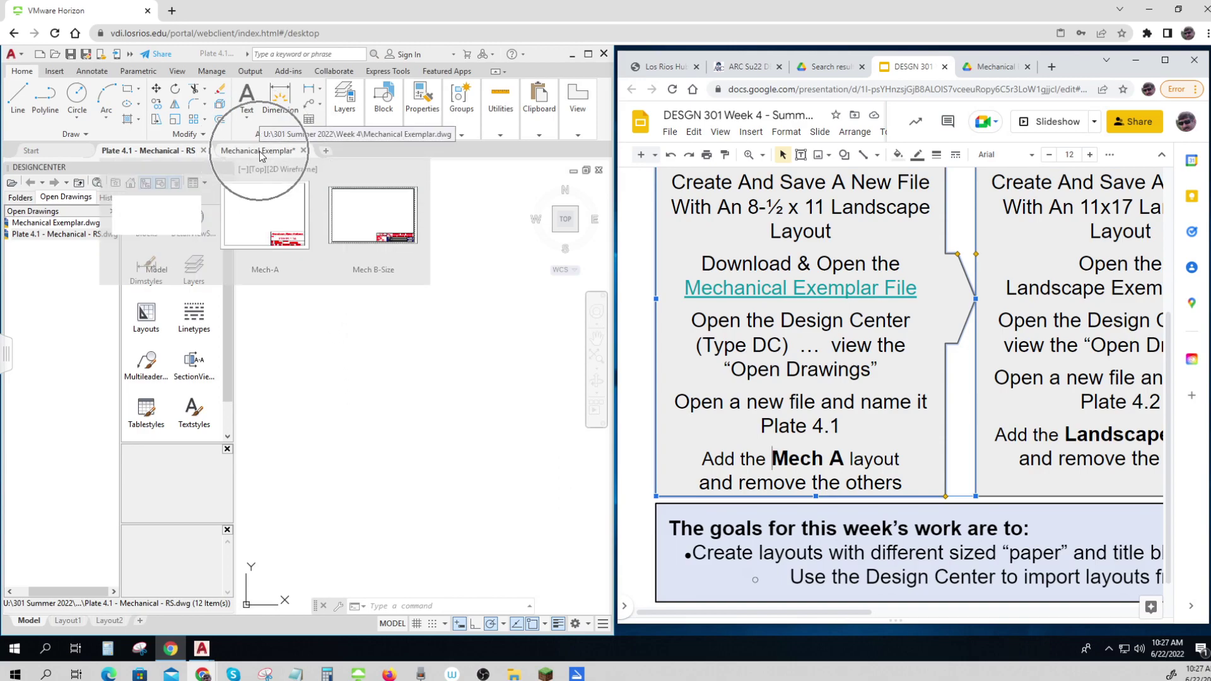
{"action": "left_click", "coordinate": [161, 156]}
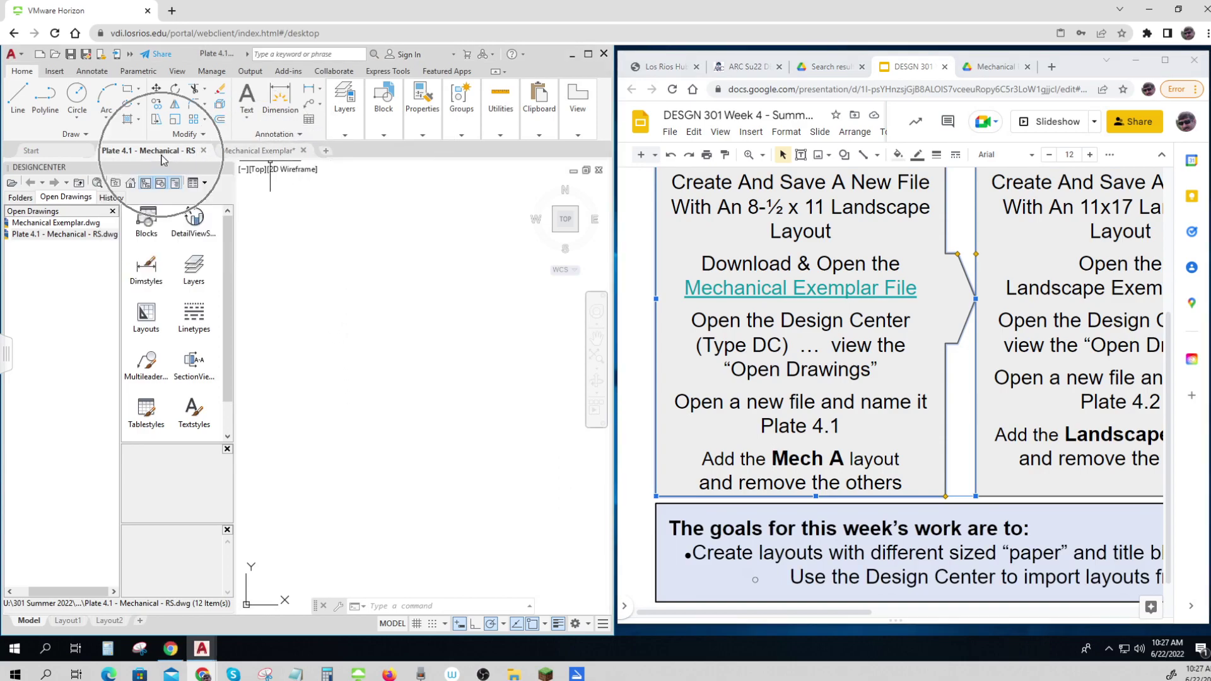
{"action": "left_click", "coordinate": [162, 159]}
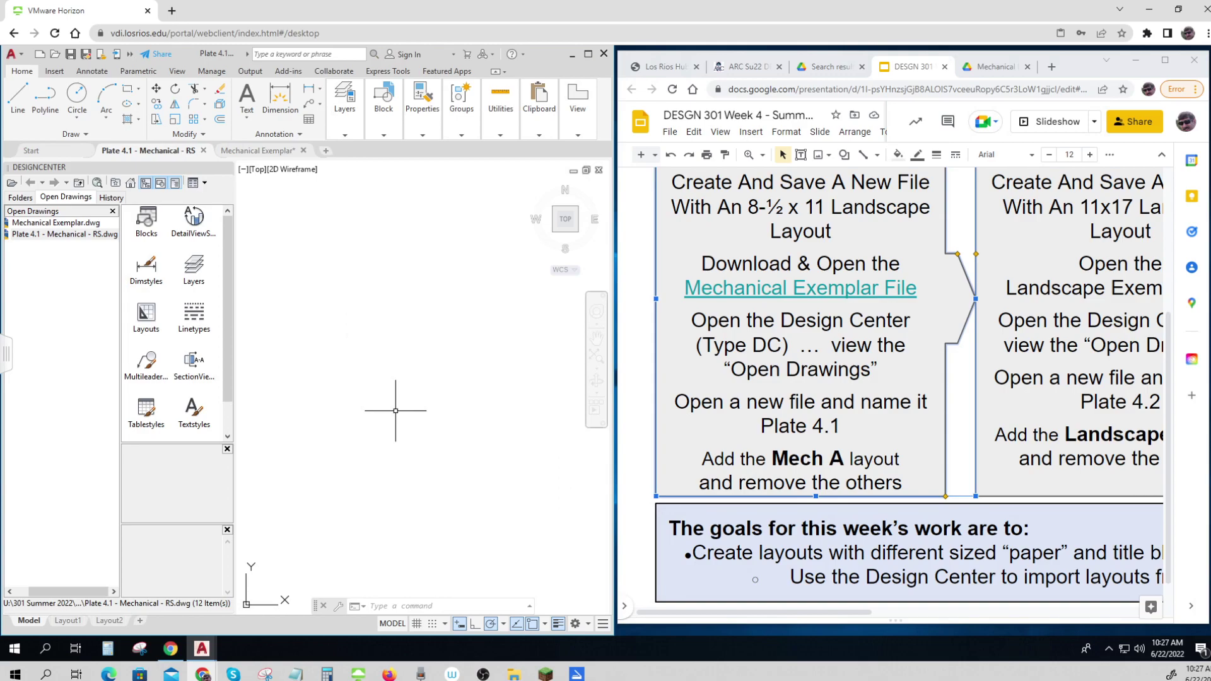
{"action": "left_click", "coordinate": [151, 158]}
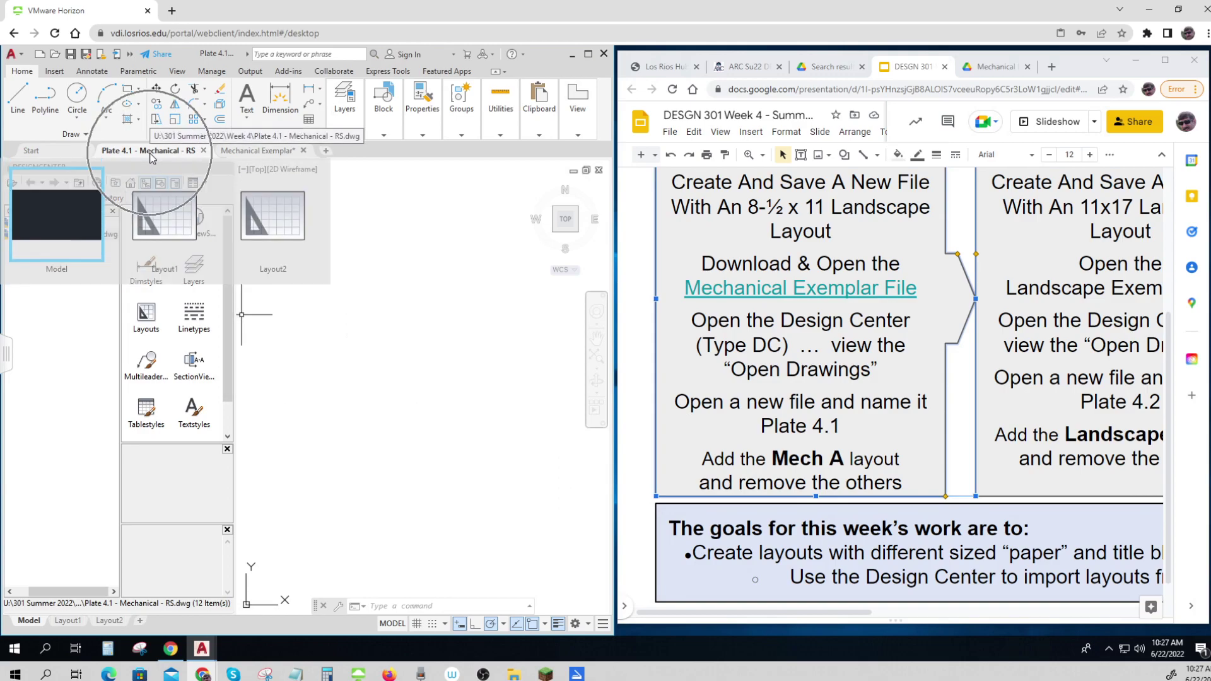
{"action": "left_click", "coordinate": [151, 157]}
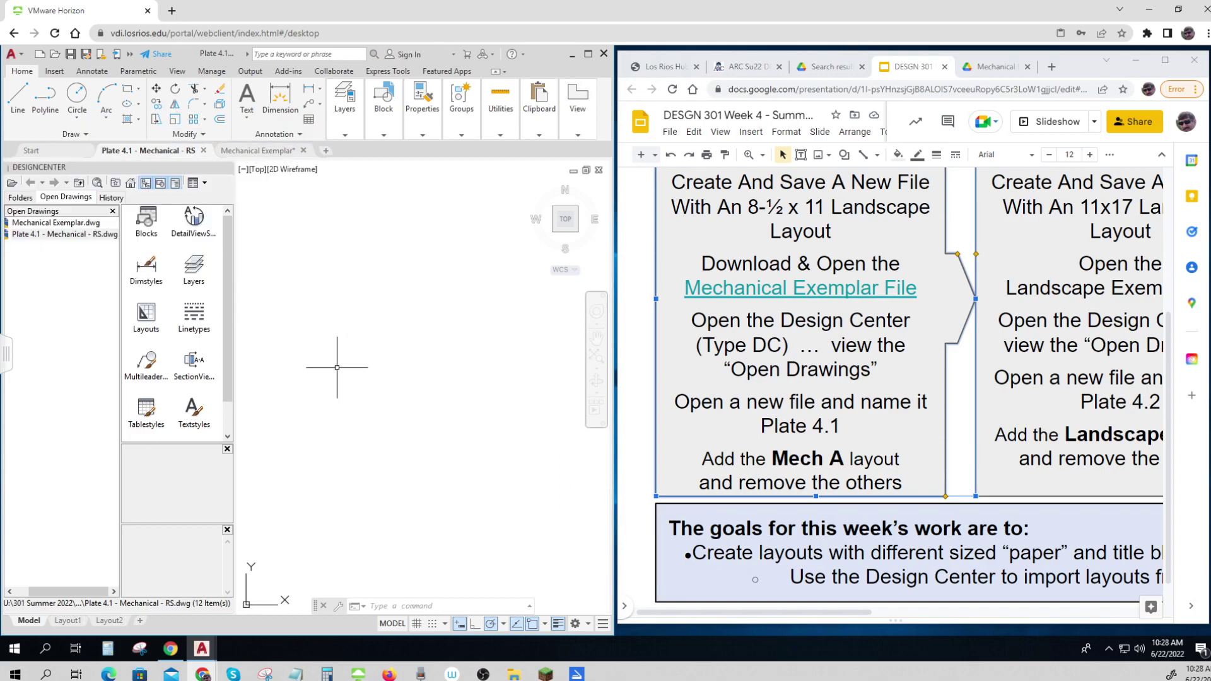
{"action": "left_click", "coordinate": [156, 156]}
- Check Plate 4.1's layouts, then list Mechanical Exemplar's layouts and select Mech-A
{"action": "left_click_drag", "start_coordinate": [99, 592], "coordinate": [54, 593]}
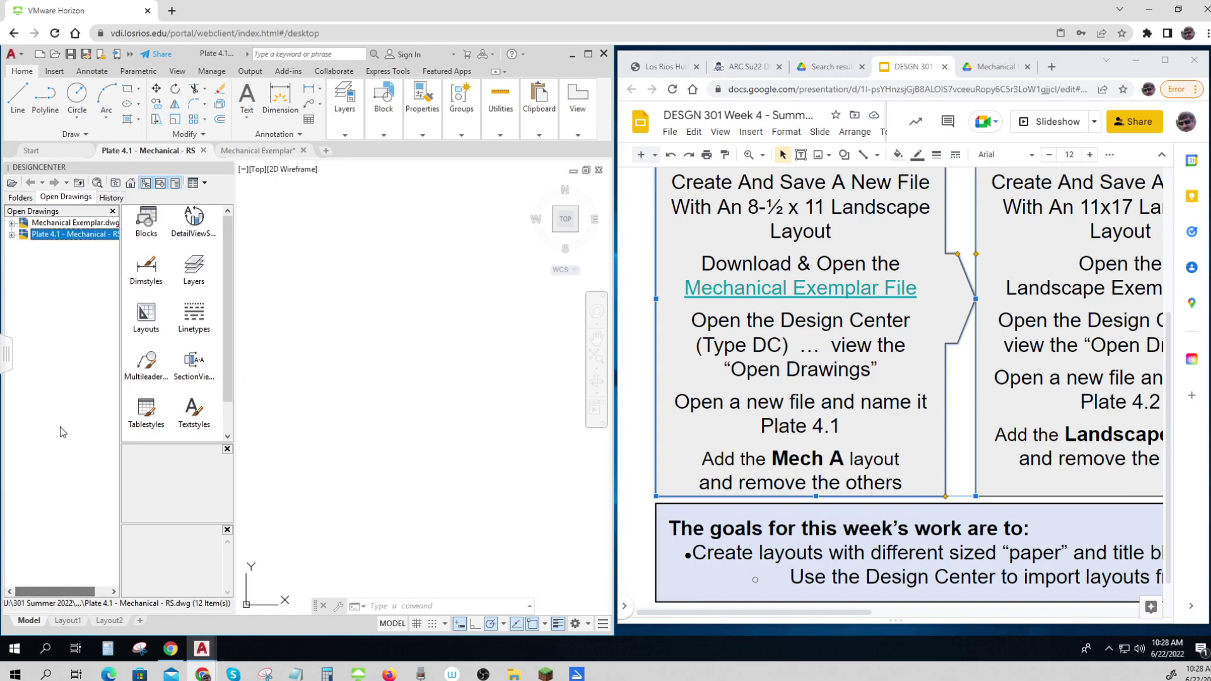
{"action": "left_click", "coordinate": [11, 234]}
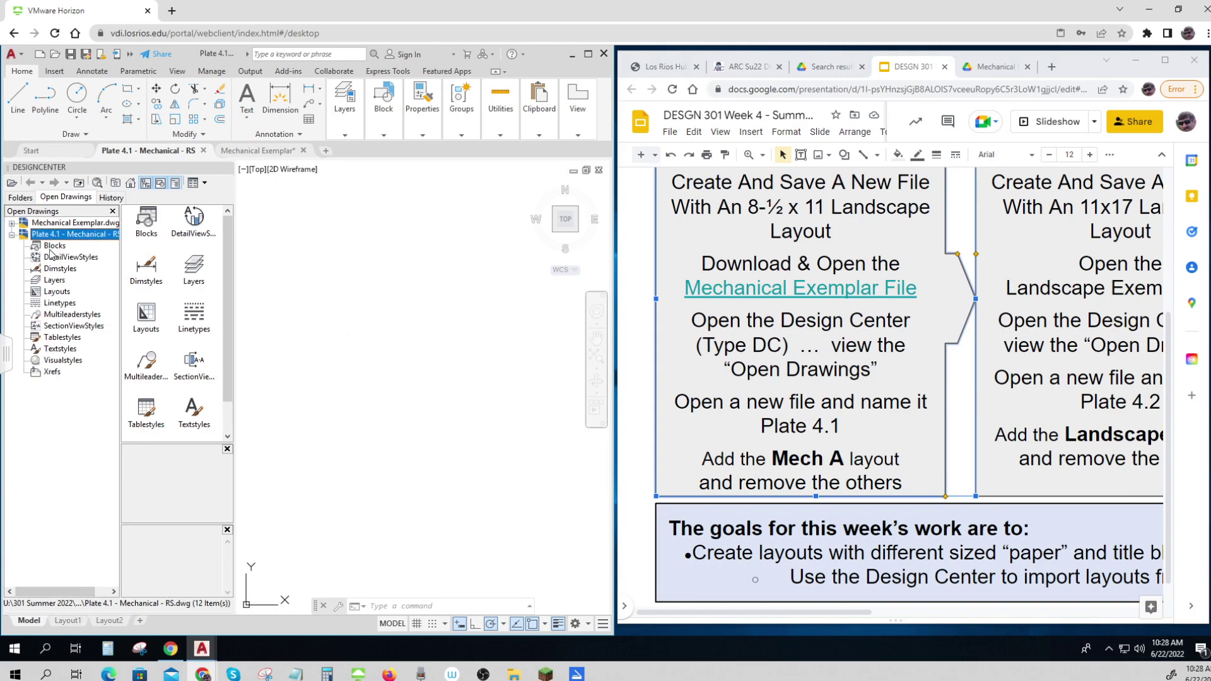
{"action": "left_click", "coordinate": [57, 292]}
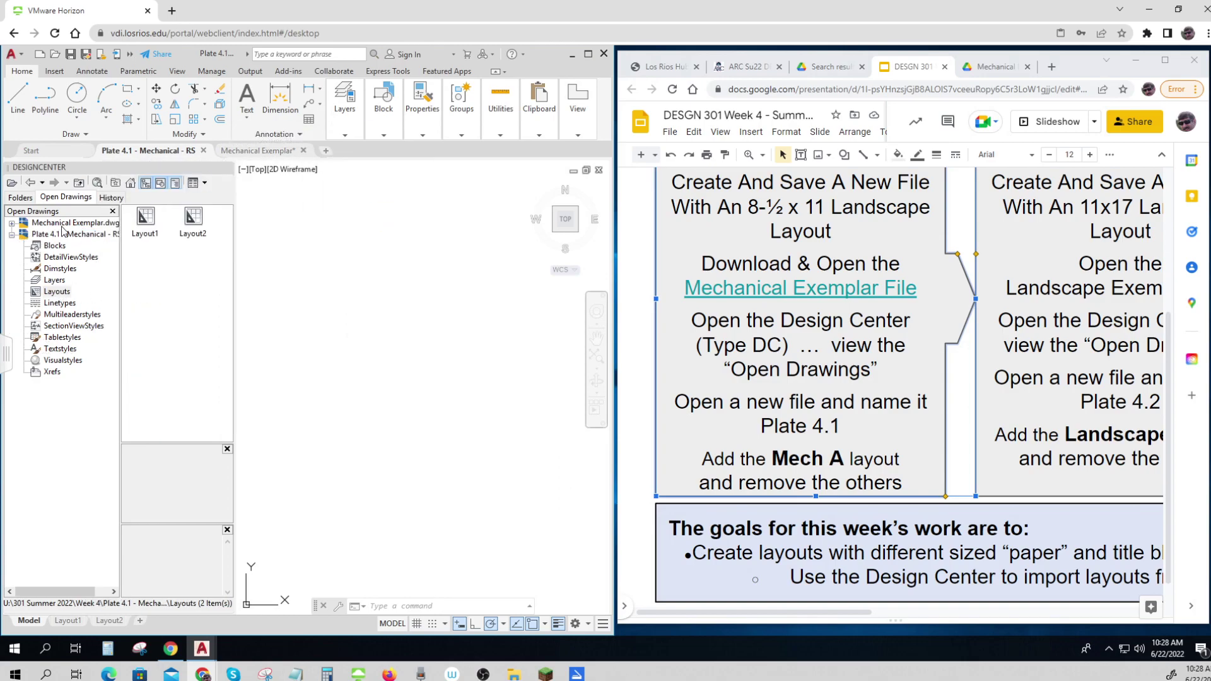
{"action": "left_click", "coordinate": [12, 235]}
{"action": "left_click", "coordinate": [11, 223]}
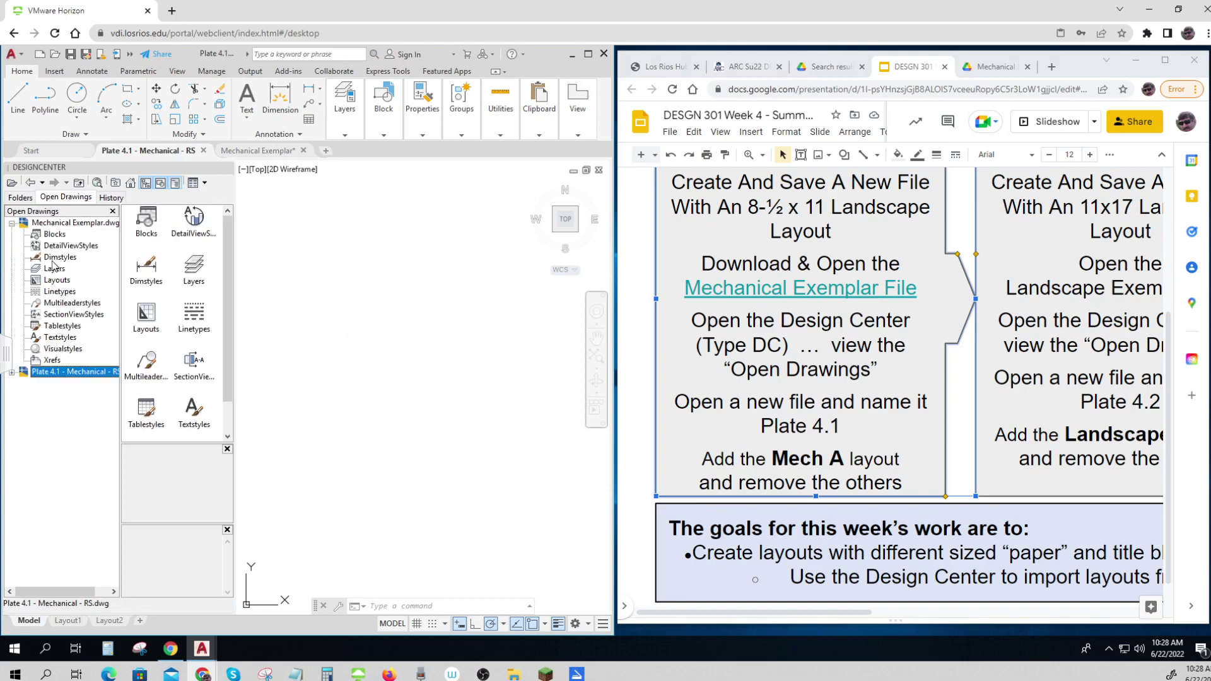
{"action": "left_click", "coordinate": [54, 283]}
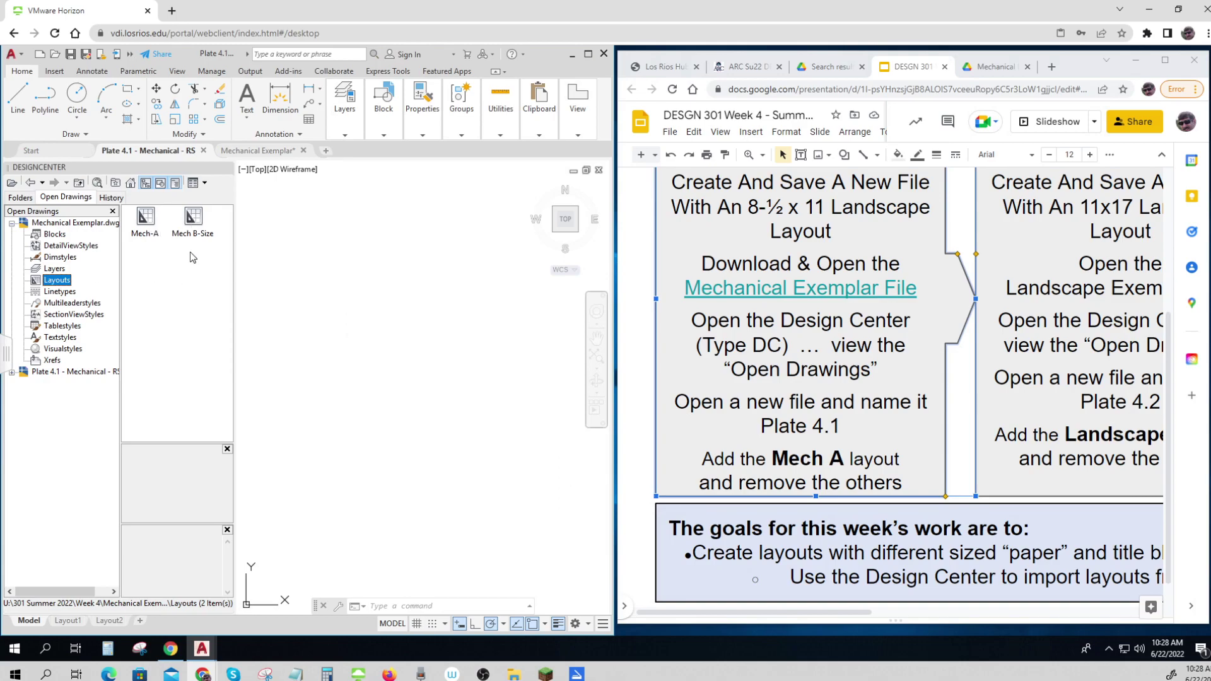
{"action": "left_click", "coordinate": [145, 220]}
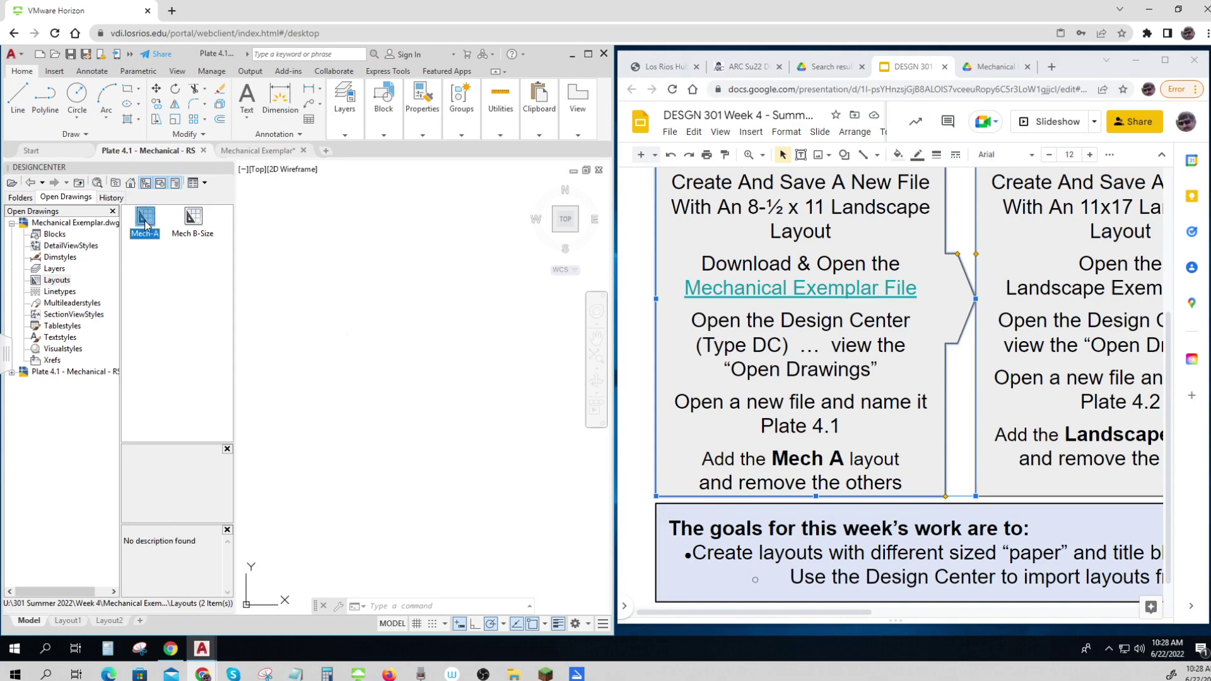
- Drag the Mech-A layout from DesignCenter into the Plate 4.1 drawing area
{"action": "mouse_move", "coordinate": [146, 229]}
{"action": "left_mouse_down"}
{"action": "mouse_move", "coordinate": [156, 256]}
{"action": "mouse_move", "coordinate": [414, 310]}
{"action": "left_mouse_up"}
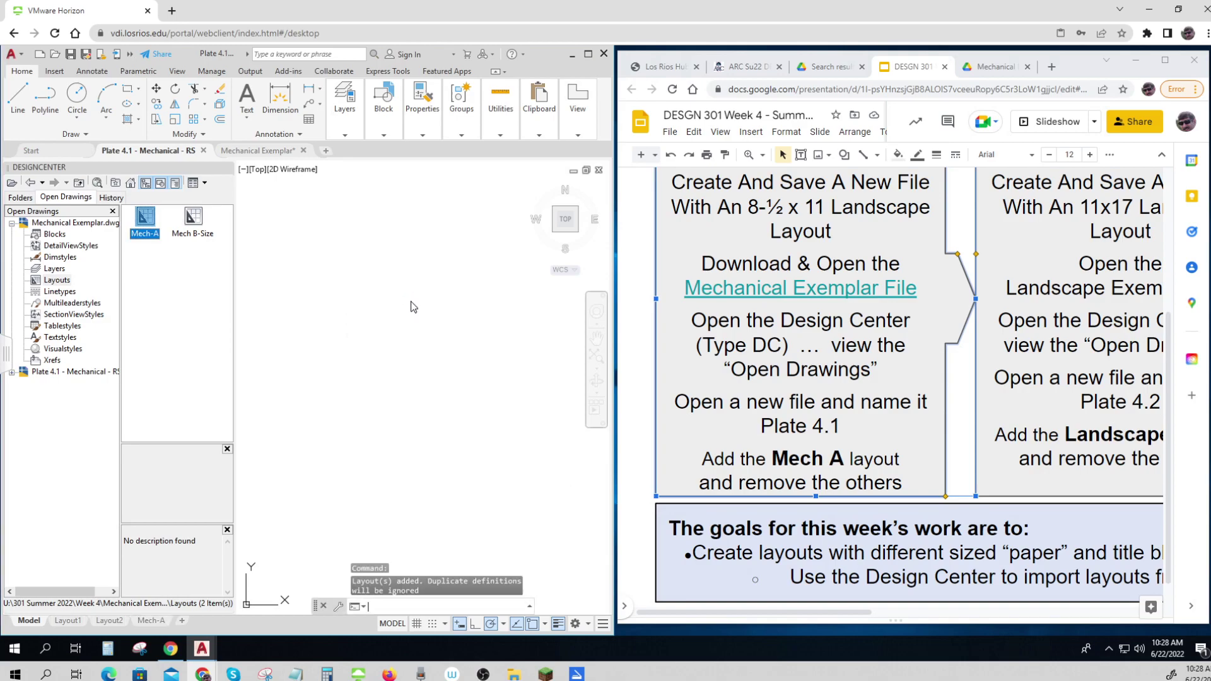
{"action": "mouse_move", "coordinate": [153, 627]}
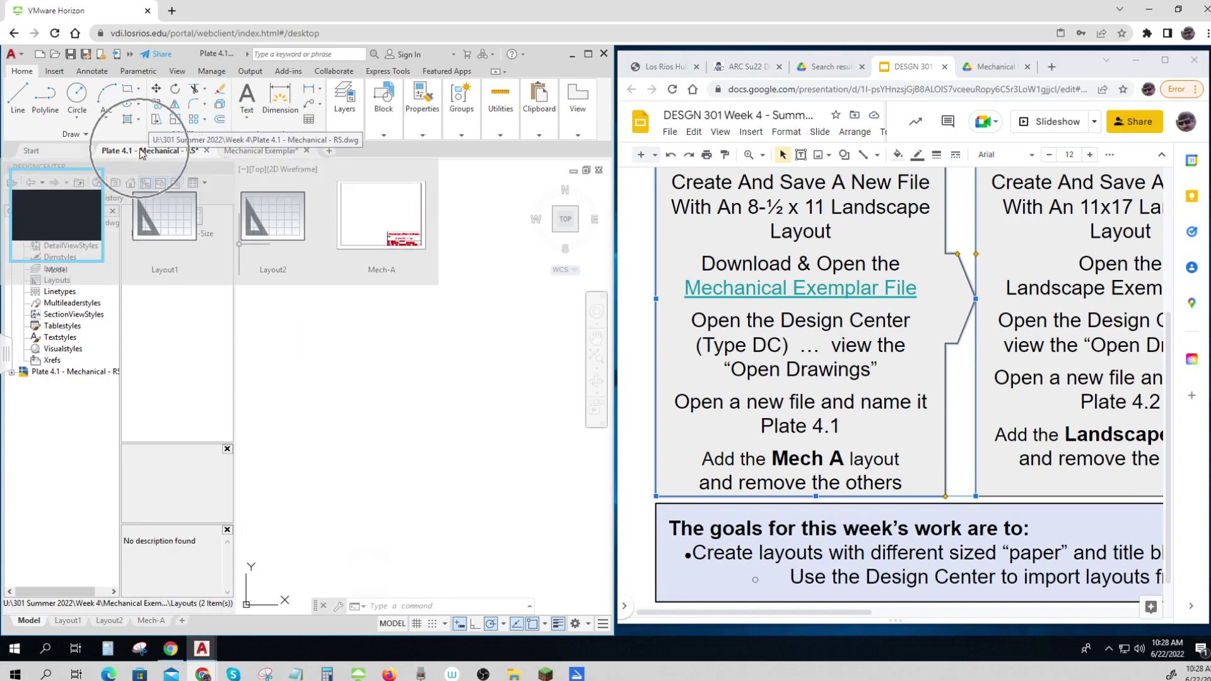
{"action": "mouse_move", "coordinate": [141, 154]}
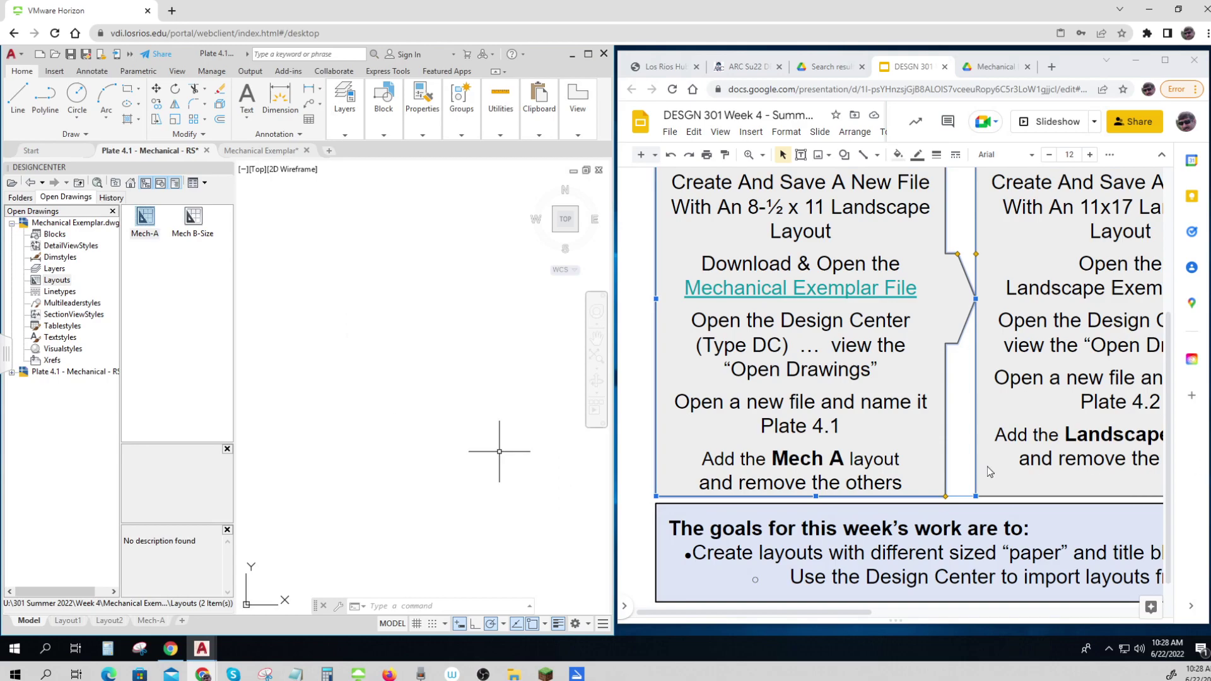
- Delete the Layout2 and Layout1 tabs, confirming each deletion
{"action": "right_click", "coordinate": [112, 621]}
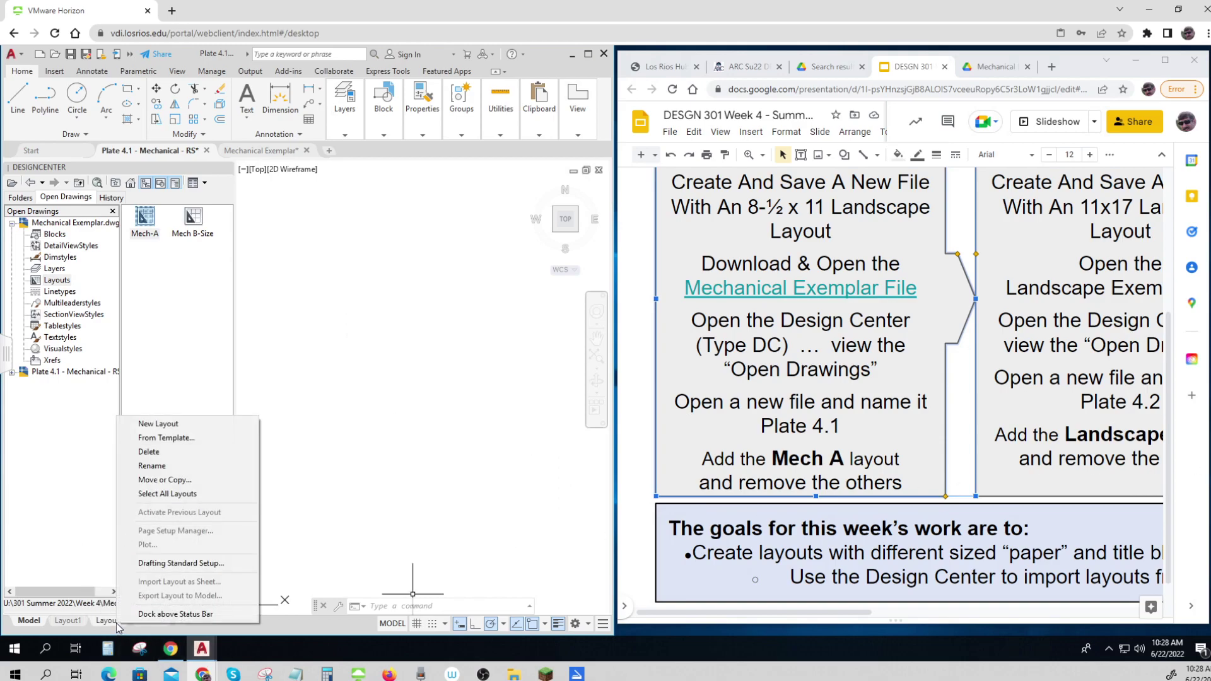
{"action": "left_click", "coordinate": [149, 452]}
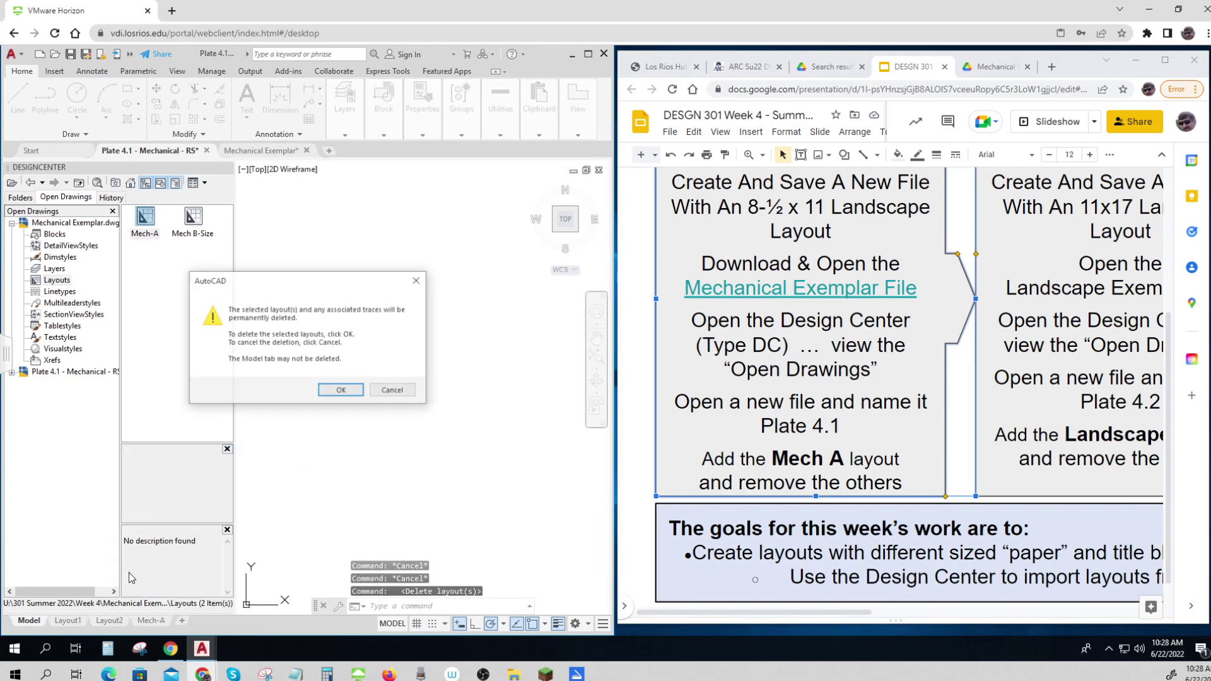
{"action": "left_click", "coordinate": [334, 389]}
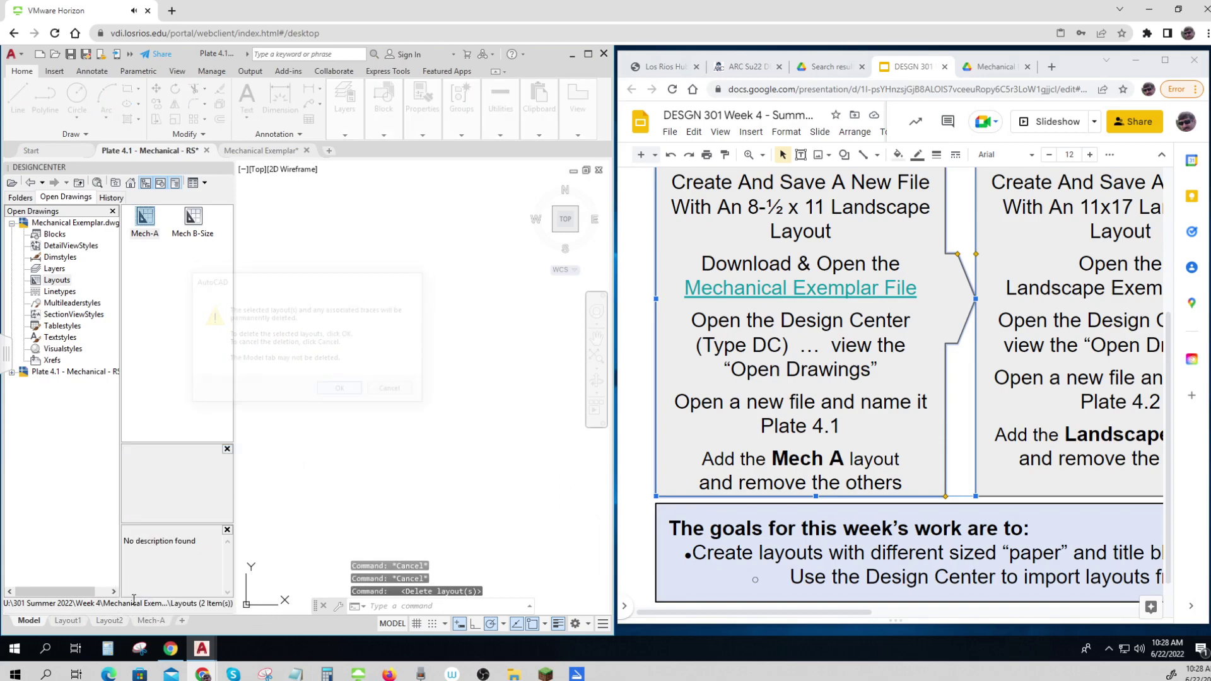
{"action": "right_click", "coordinate": [72, 621]}
{"action": "left_click", "coordinate": [120, 454]}
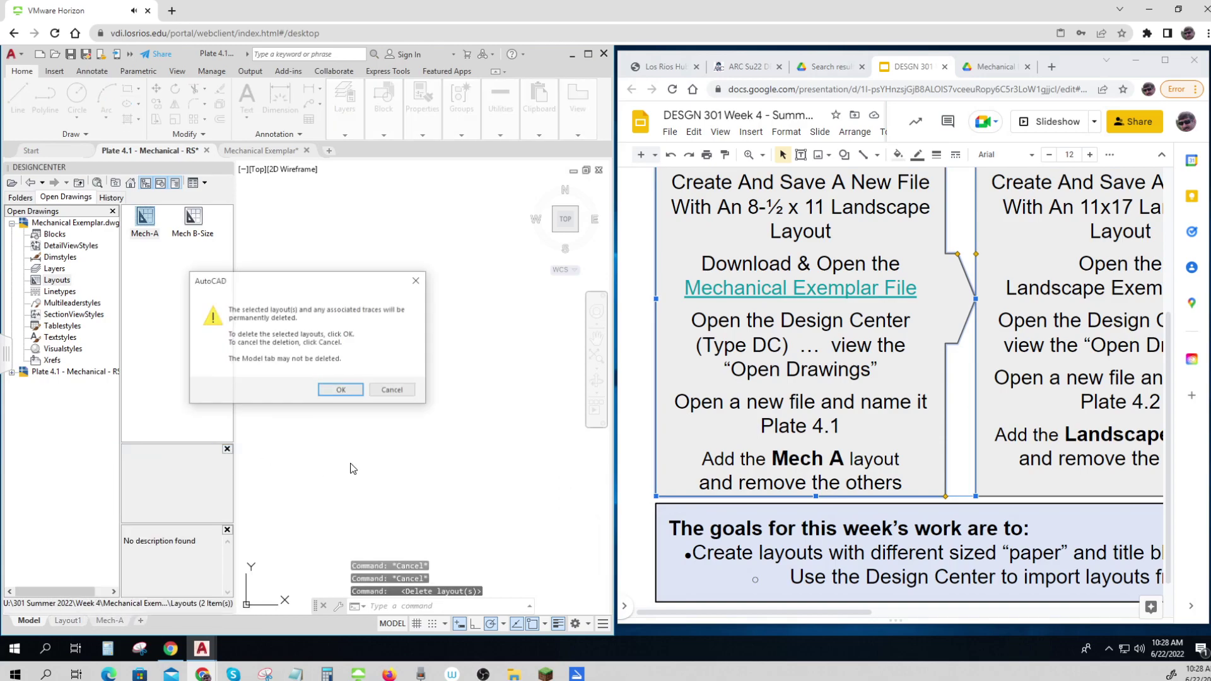
{"action": "left_click", "coordinate": [335, 391]}
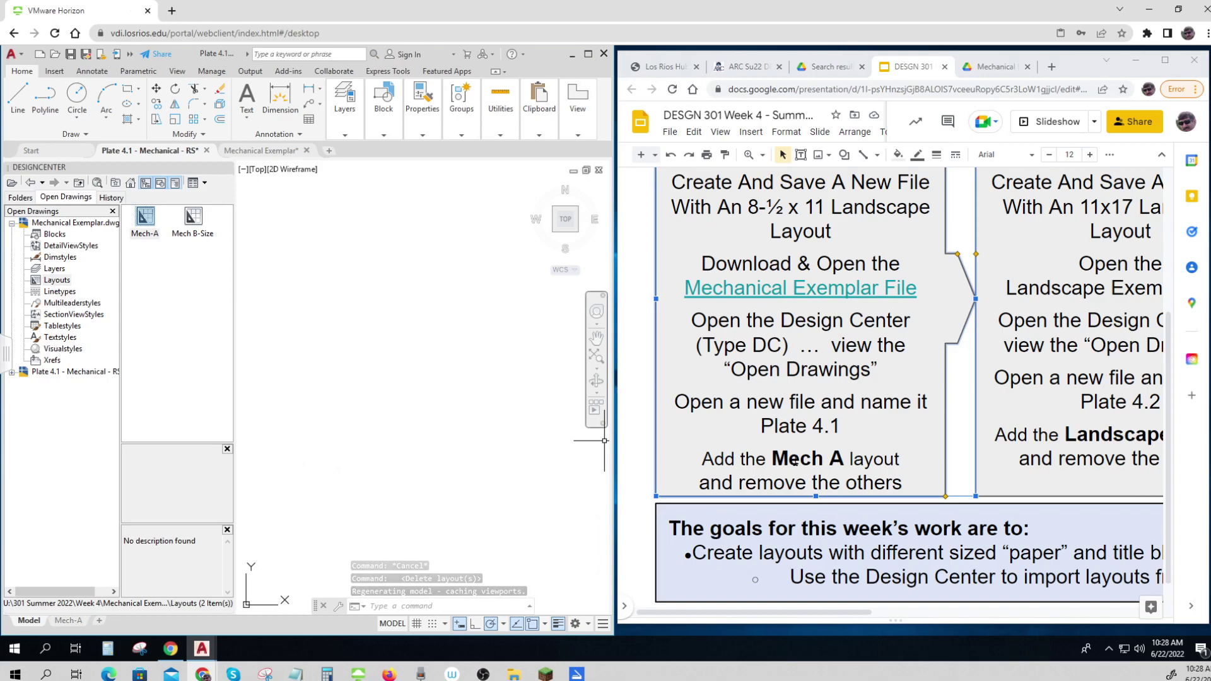
- Switch to the Mech-A layout and zoom and pan around the sheet to inspect its title block
{"action": "left_click", "coordinate": [68, 620]}
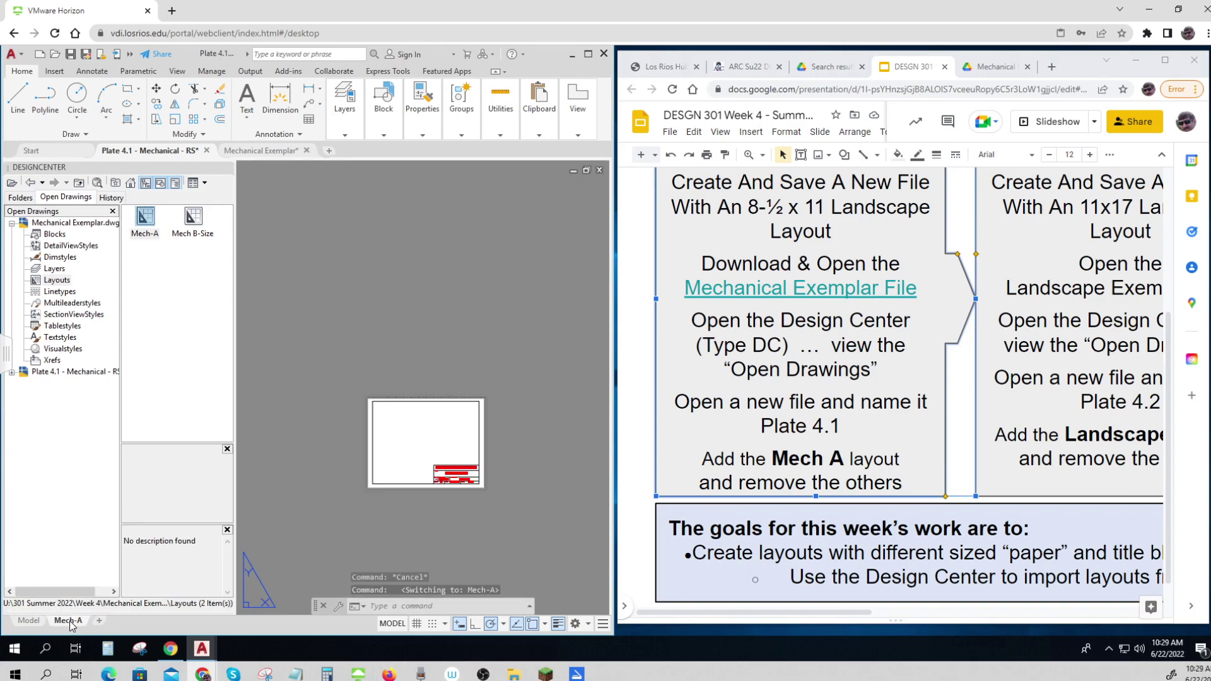
{"action": "scroll", "coordinate": [452, 512], "scroll_direction": "up", "scroll_amount": 3}
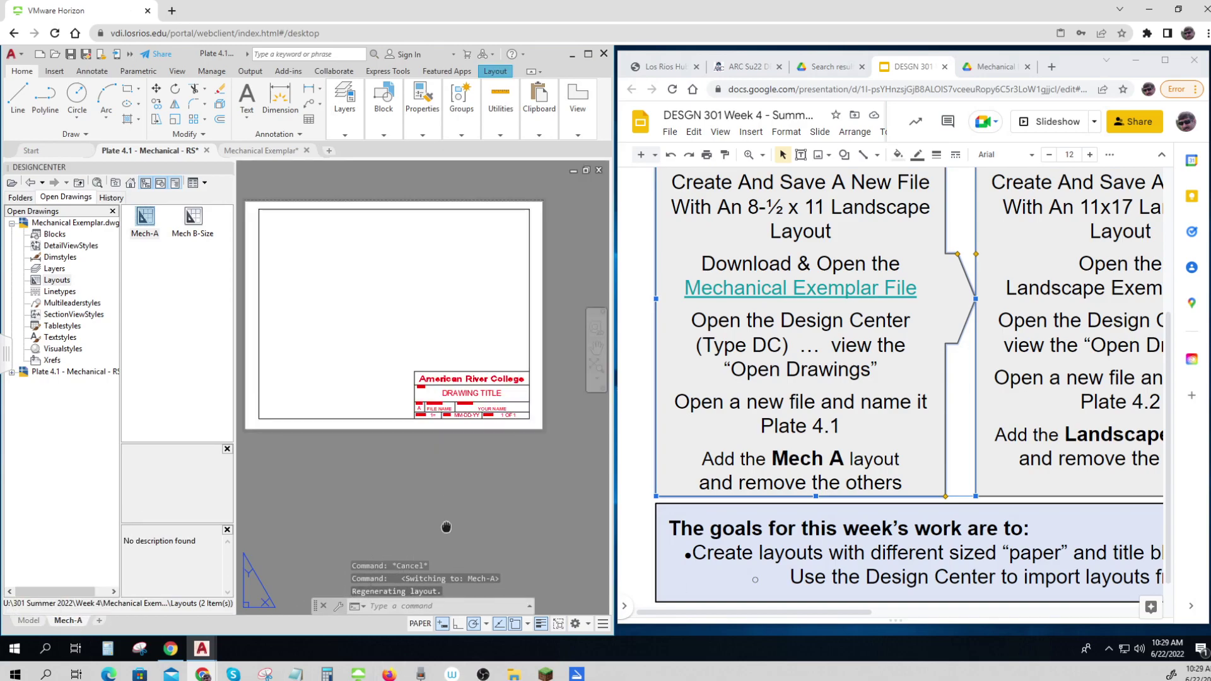
{"action": "middle_click_drag", "start_coordinate": [451, 514], "coordinate": [475, 556]}
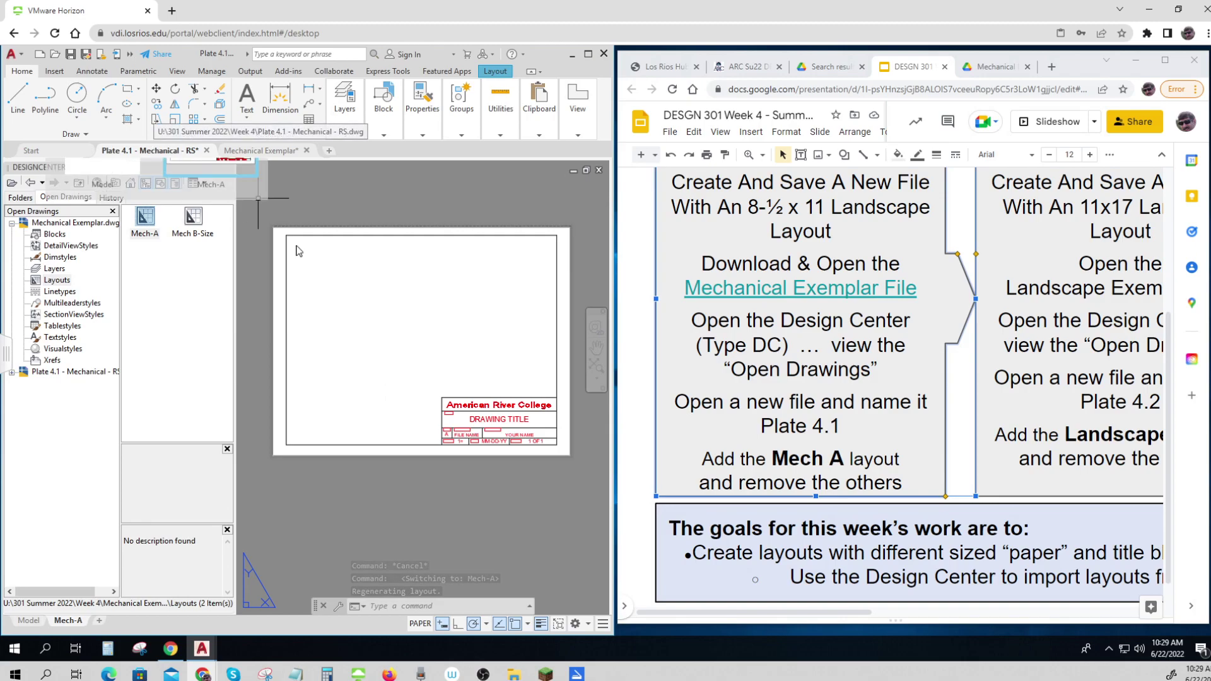
{"action": "scroll", "coordinate": [491, 459], "scroll_direction": "up", "scroll_amount": 5}
{"action": "scroll", "coordinate": [459, 425], "scroll_direction": "down", "scroll_amount": 2}
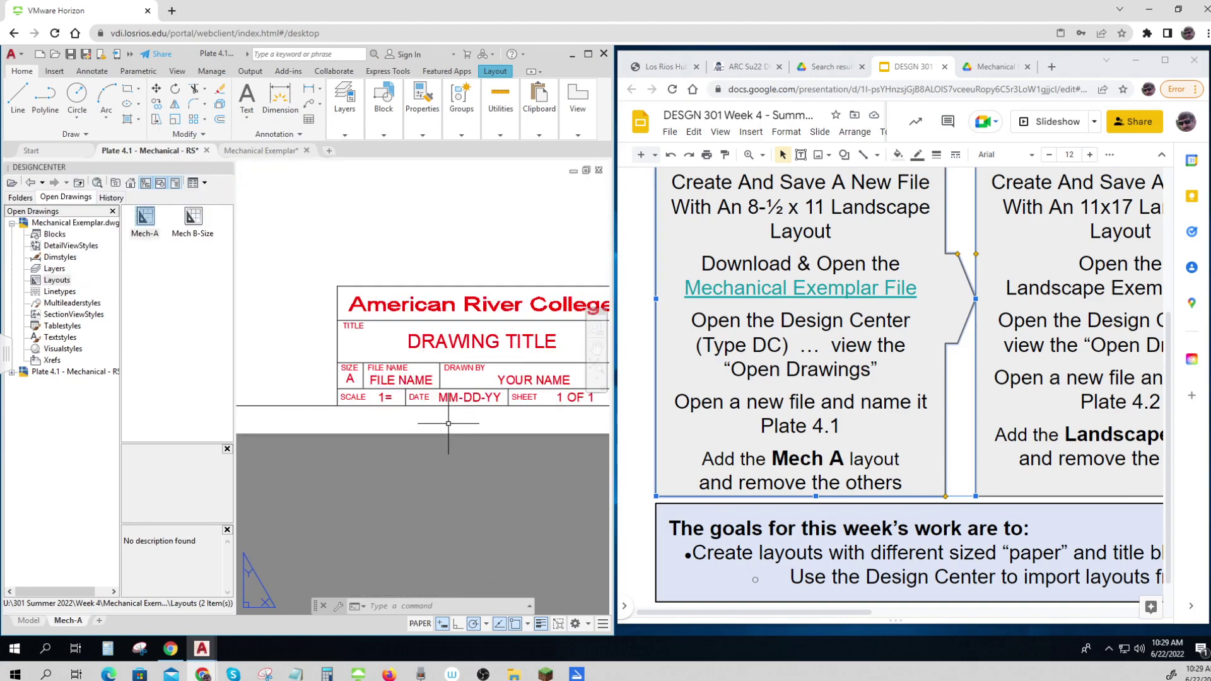
{"action": "mouse_move", "coordinate": [409, 401]}
{"action": "middle_mouse_down"}
{"action": "mouse_move", "coordinate": [481, 398]}
{"action": "mouse_move", "coordinate": [420, 396]}
{"action": "middle_mouse_up"}
{"action": "scroll", "coordinate": [420, 396], "scroll_direction": "up", "scroll_amount": 1}
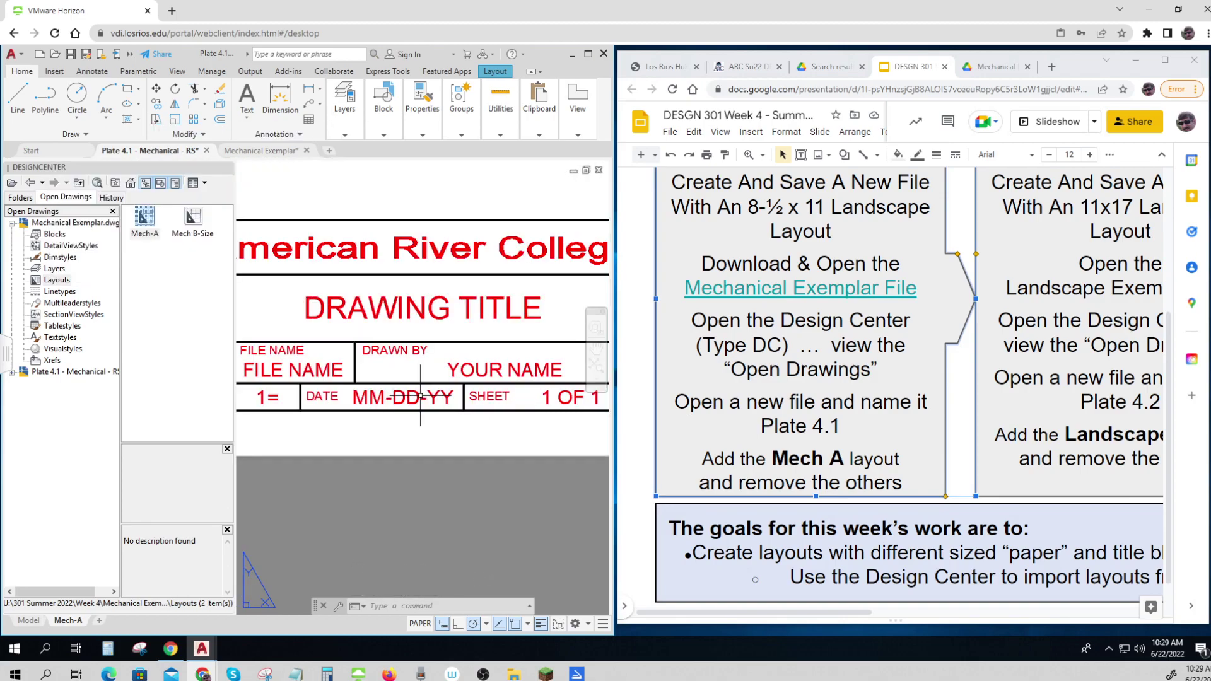
{"action": "scroll", "coordinate": [419, 395], "scroll_direction": "down", "scroll_amount": 3}
{"action": "scroll", "coordinate": [420, 396], "scroll_direction": "down", "scroll_amount": 2}
{"action": "scroll", "coordinate": [402, 429], "scroll_direction": "down", "scroll_amount": 2}
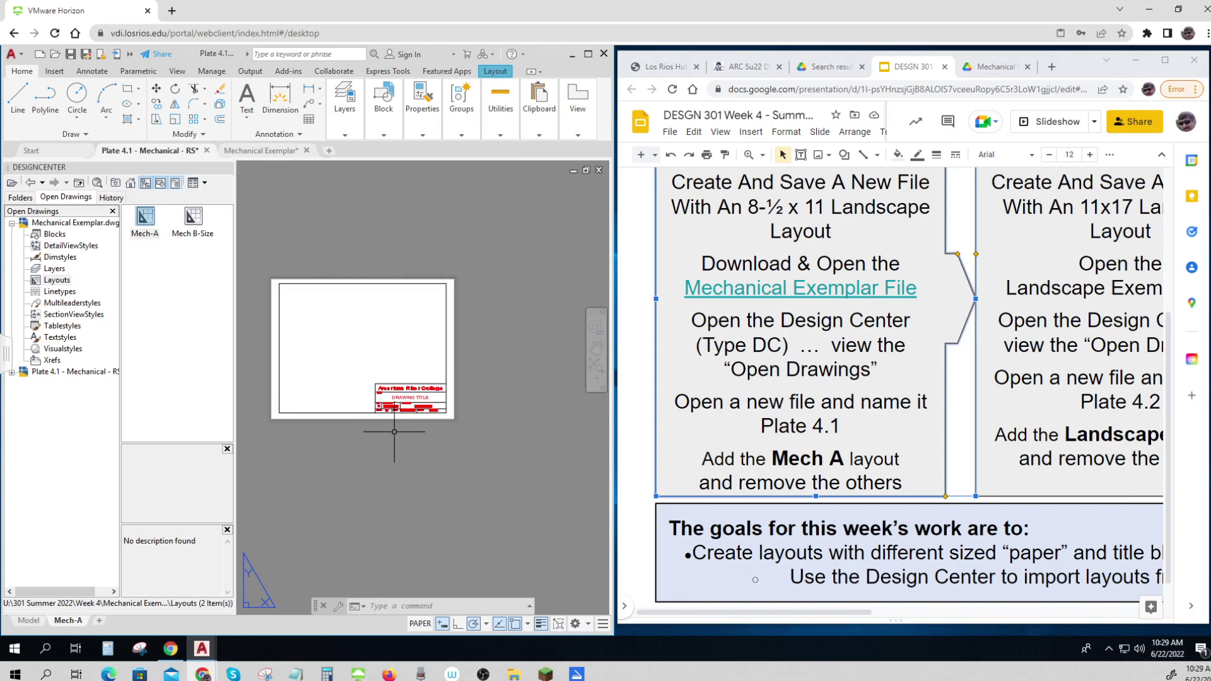
{"action": "middle_click_drag", "start_coordinate": [402, 434], "coordinate": [444, 436]}
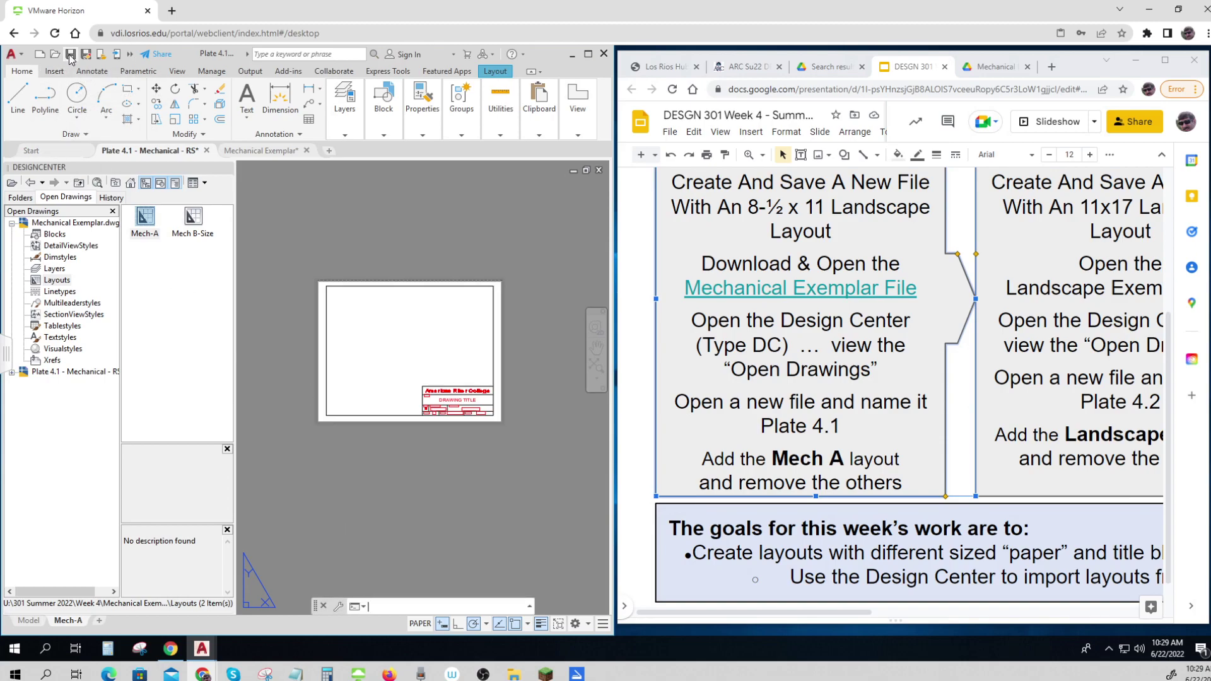
{"action": "key", "text": "ctrl+s"}
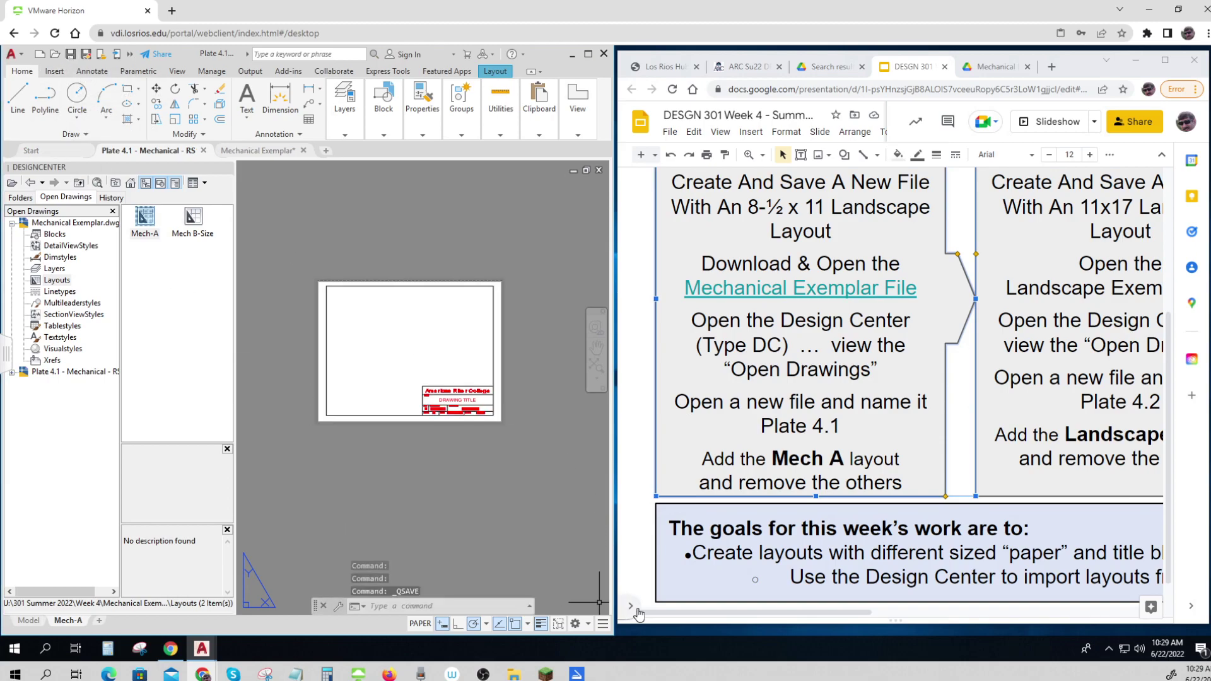
{"action": "left_click_drag", "start_coordinate": [709, 617], "coordinate": [769, 617]}
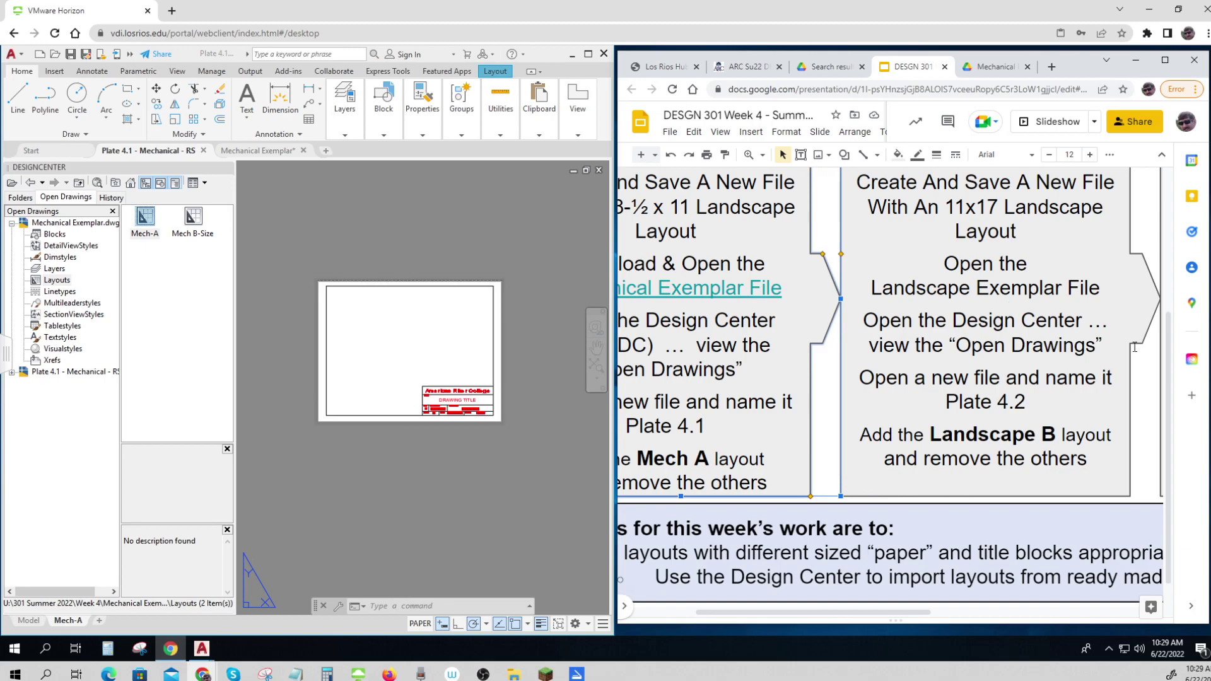
{"action": "left_click_drag", "start_coordinate": [1168, 354], "coordinate": [1170, 311]}
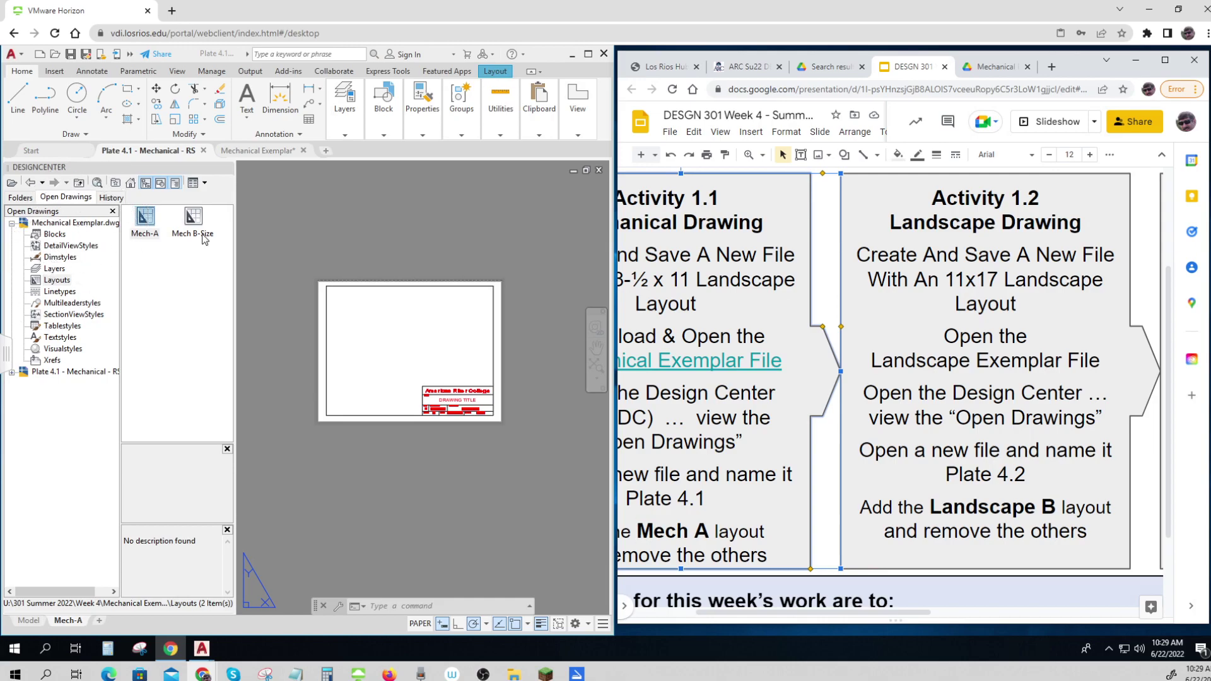
{"action": "left_click_drag", "start_coordinate": [735, 617], "coordinate": [892, 615]}
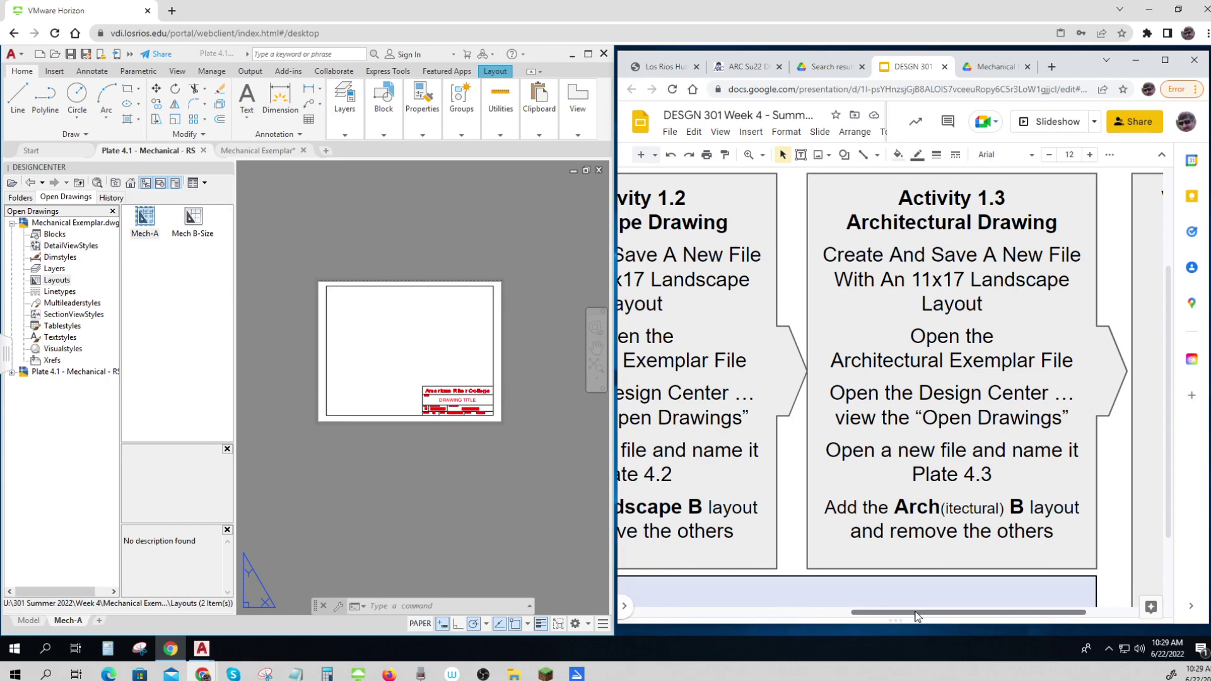
{"action": "left_click_drag", "start_coordinate": [918, 620], "coordinate": [781, 619]}
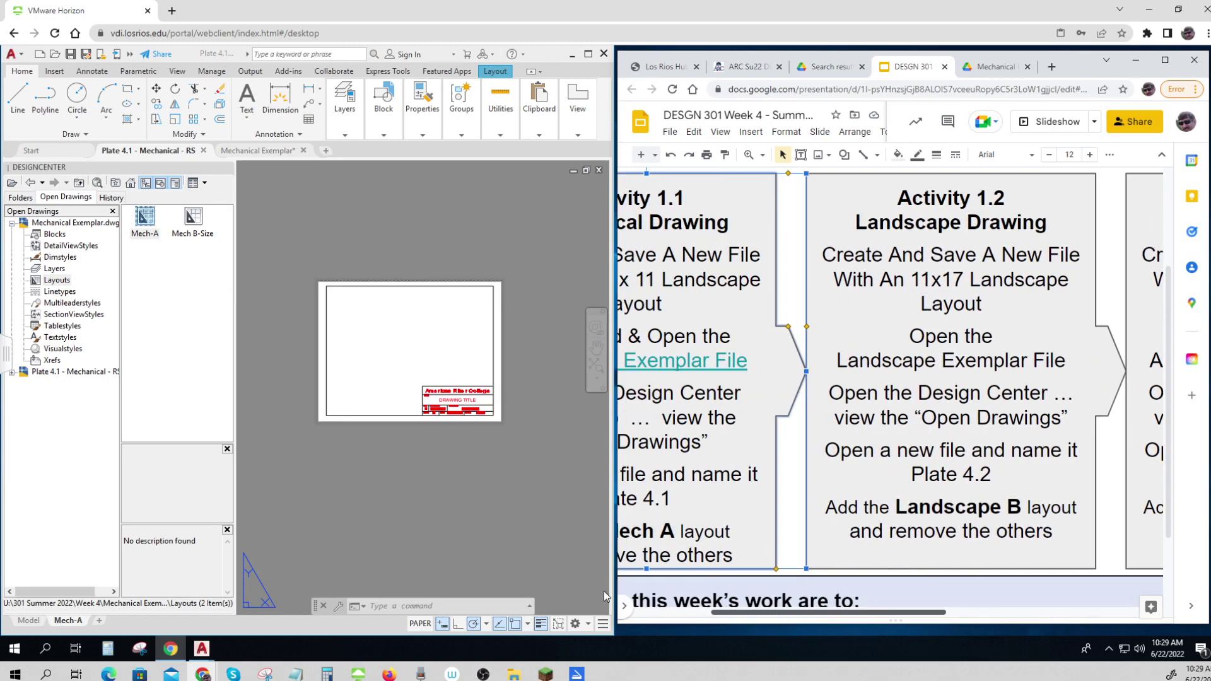
{"action": "left_click", "coordinate": [453, 406]}
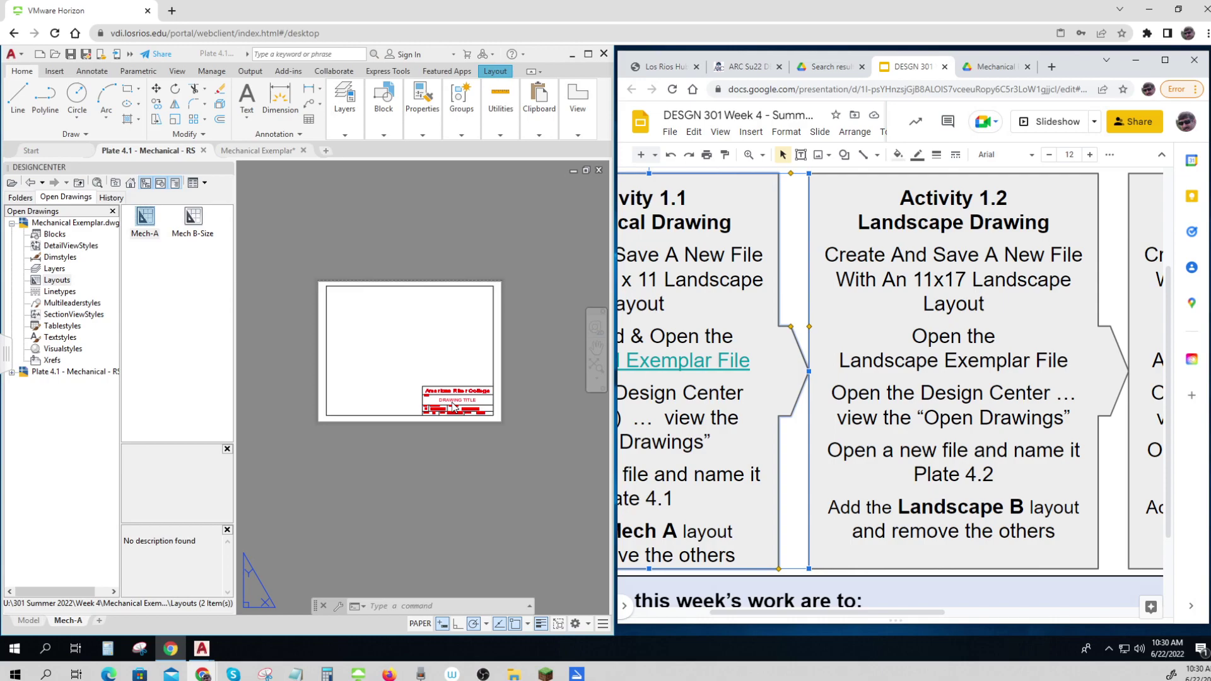
{"action": "left_click_drag", "start_coordinate": [766, 608], "coordinate": [698, 621]}
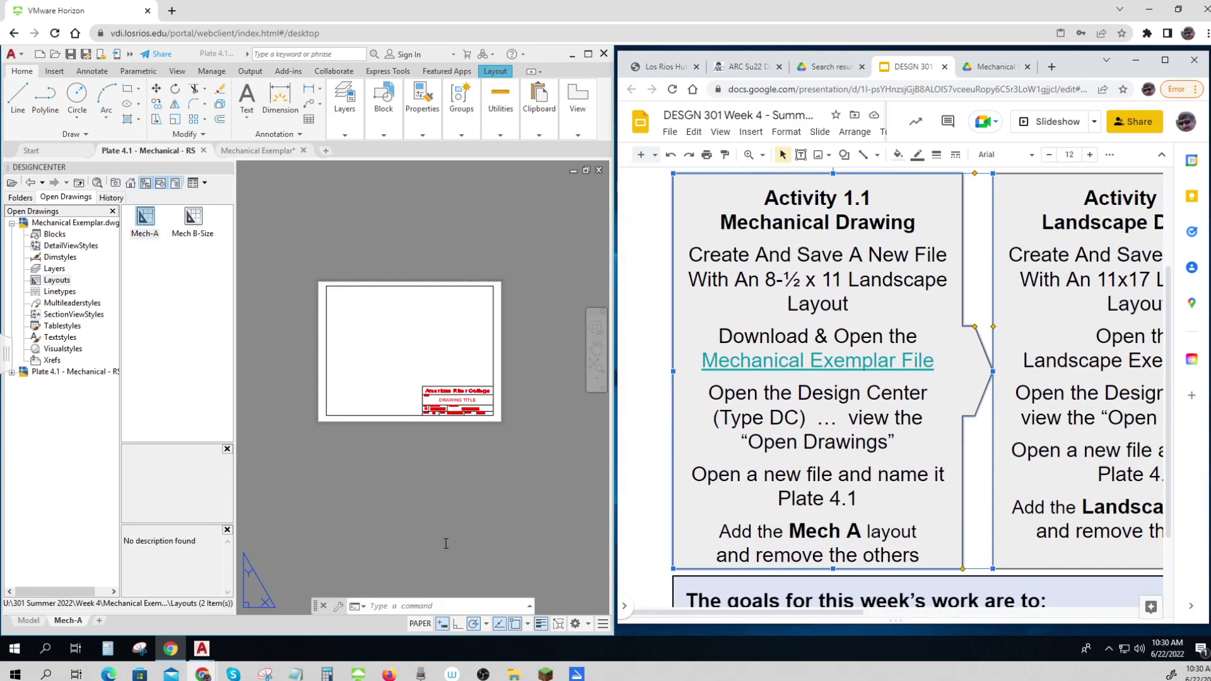